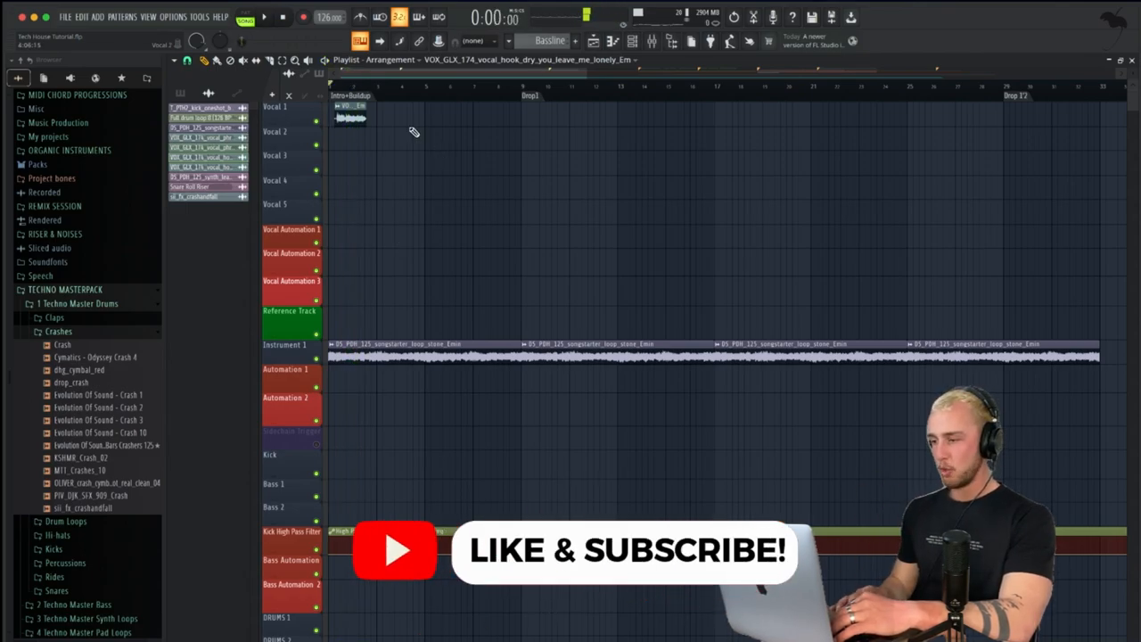
Step: Extend the vocal hook clip on Vocal 1 to bar 9 so the whole sample shows, and play it
scroll(414, 132, "up", 3)
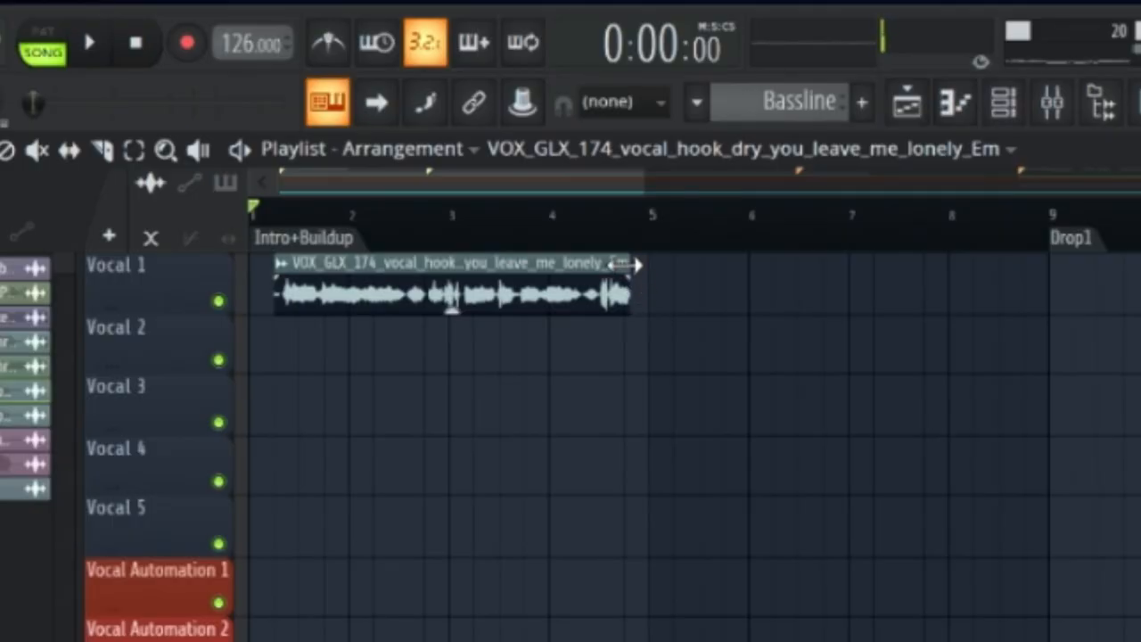
left_click_drag(635, 264, 833, 295)
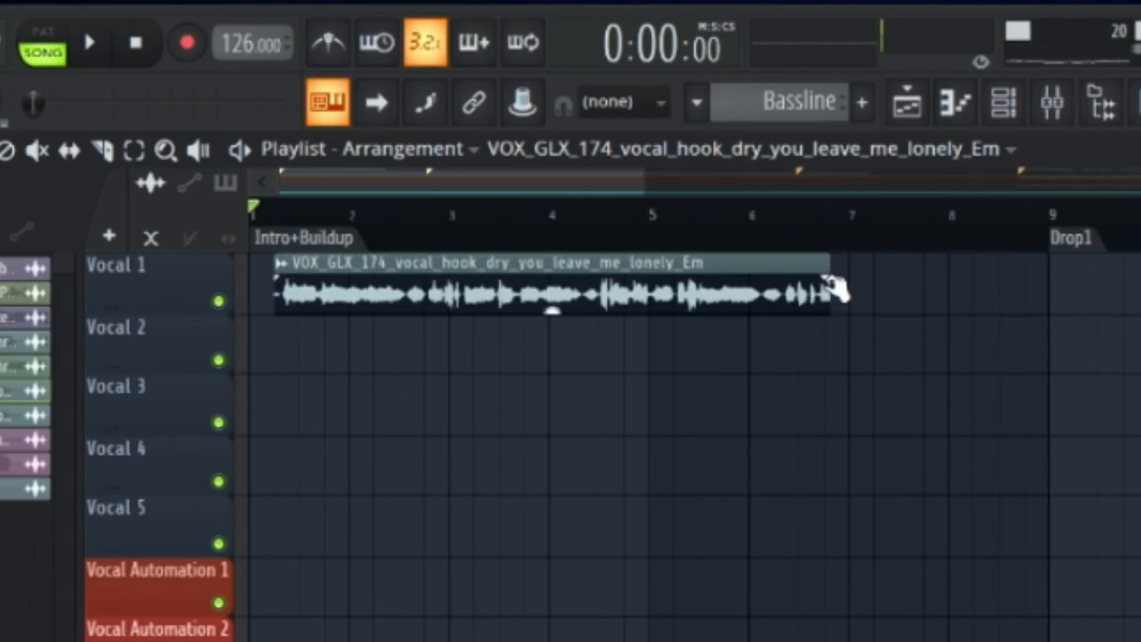
left_click_drag(831, 267, 1052, 265)
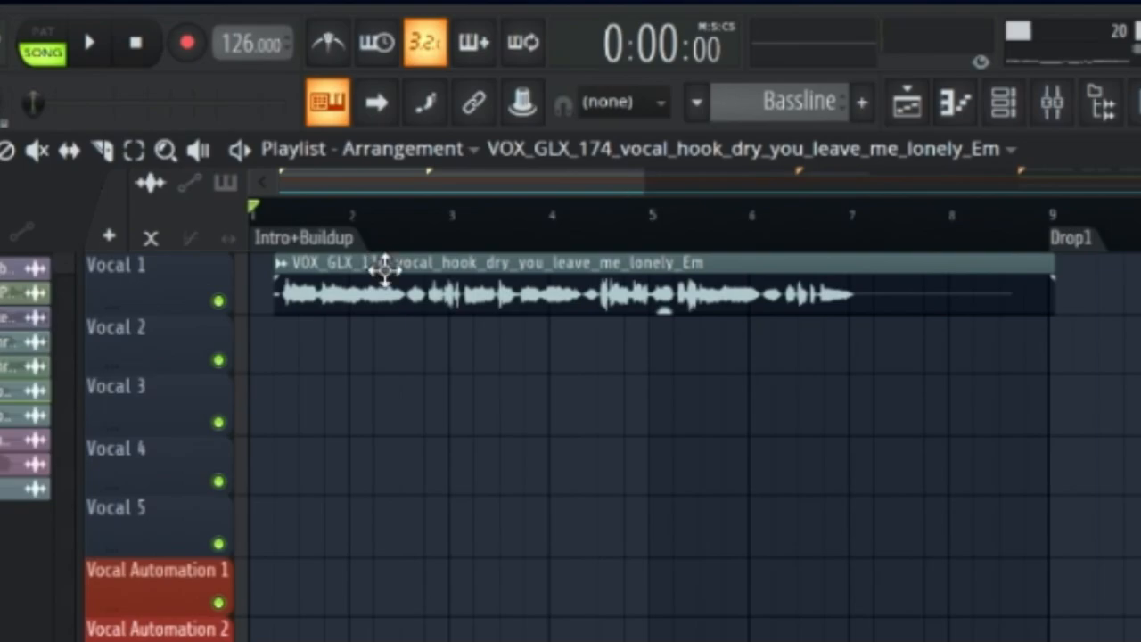
key("space")
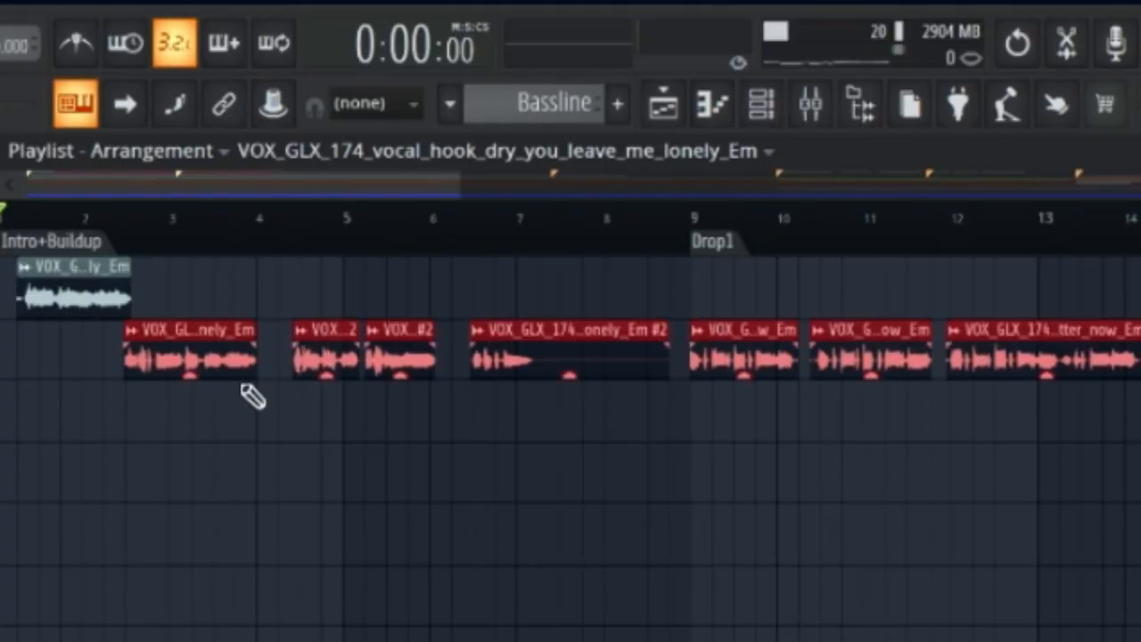
Step: Try placing the full vocal hook on Vocal 3 just after bar 4 and trimming it to its opening phrase
left_click(291, 421)
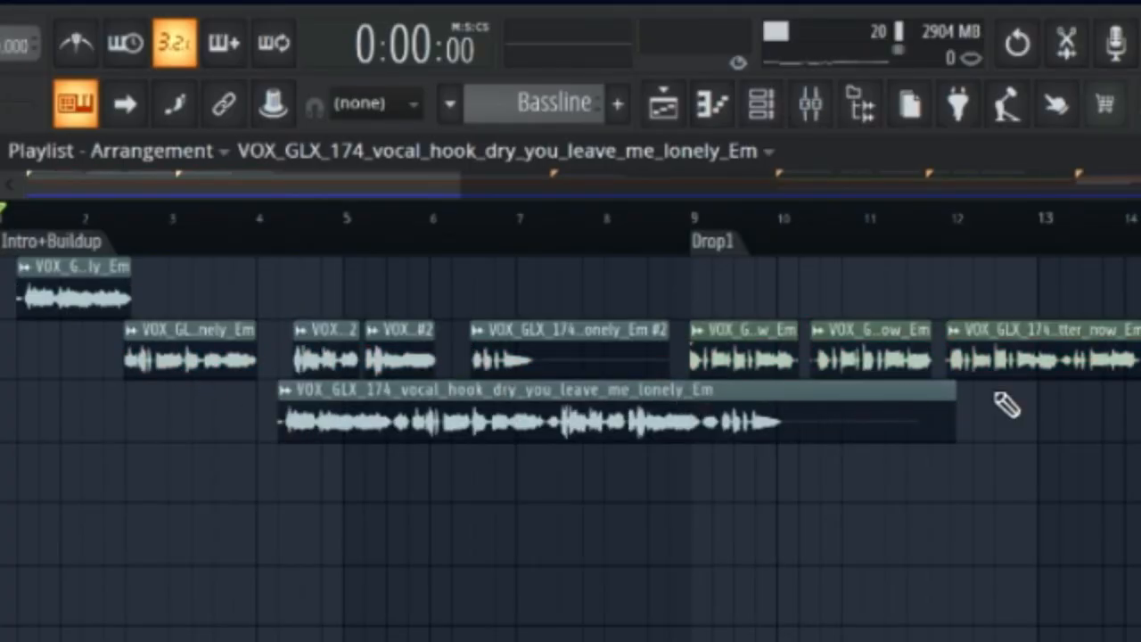
left_click_drag(947, 393, 385, 401)
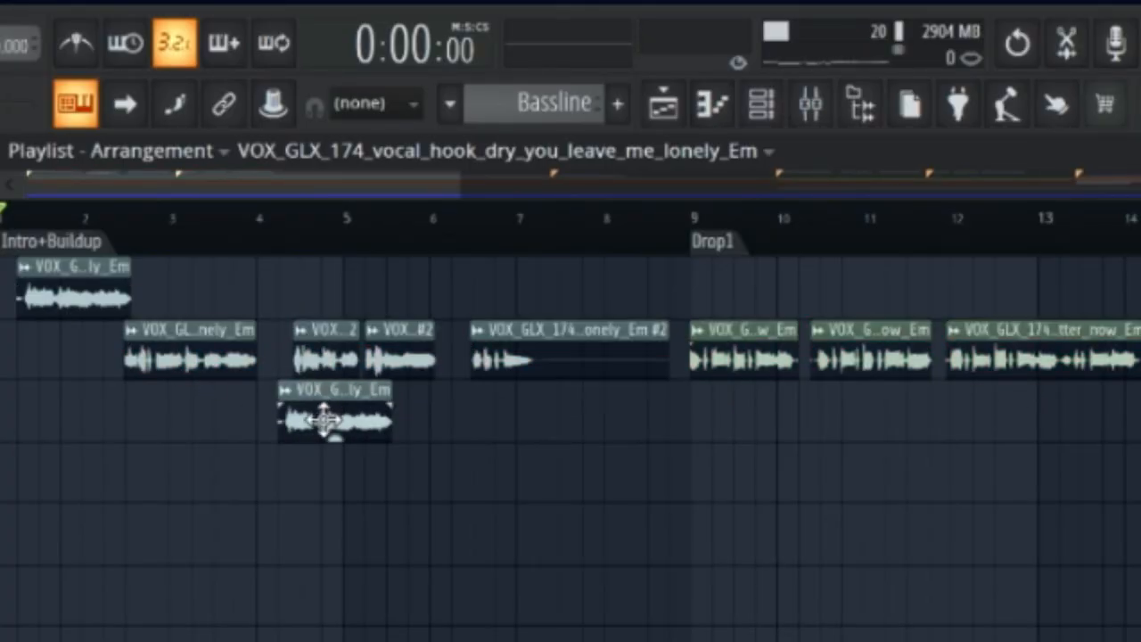
left_click_drag(481, 453, 802, 451)
right_click(507, 499)
key("space")
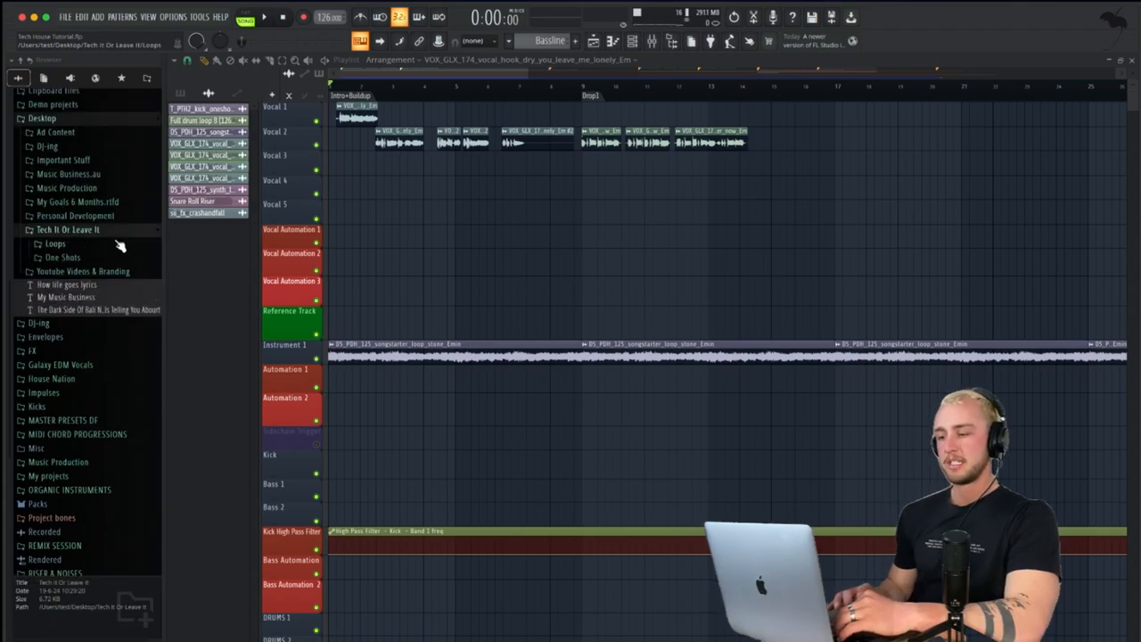
Step: Audition the full drum loops in the Tech It Or Leave It pack and lay Full drum loop 8 along the Kick track from bar 1 to 25
left_click(56, 246)
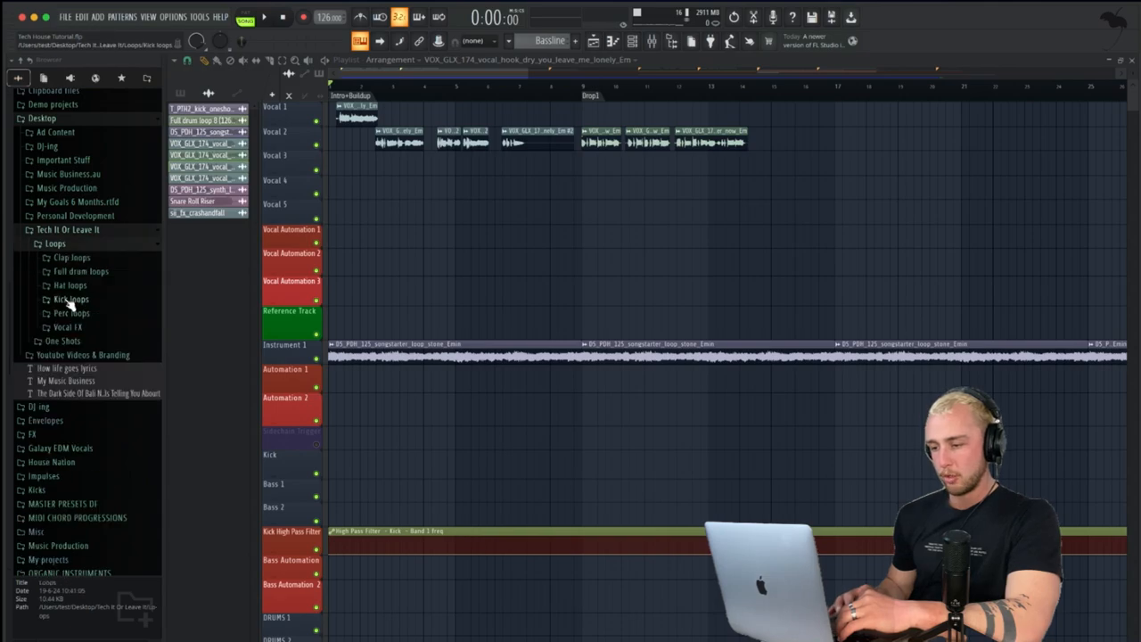
left_click(78, 272)
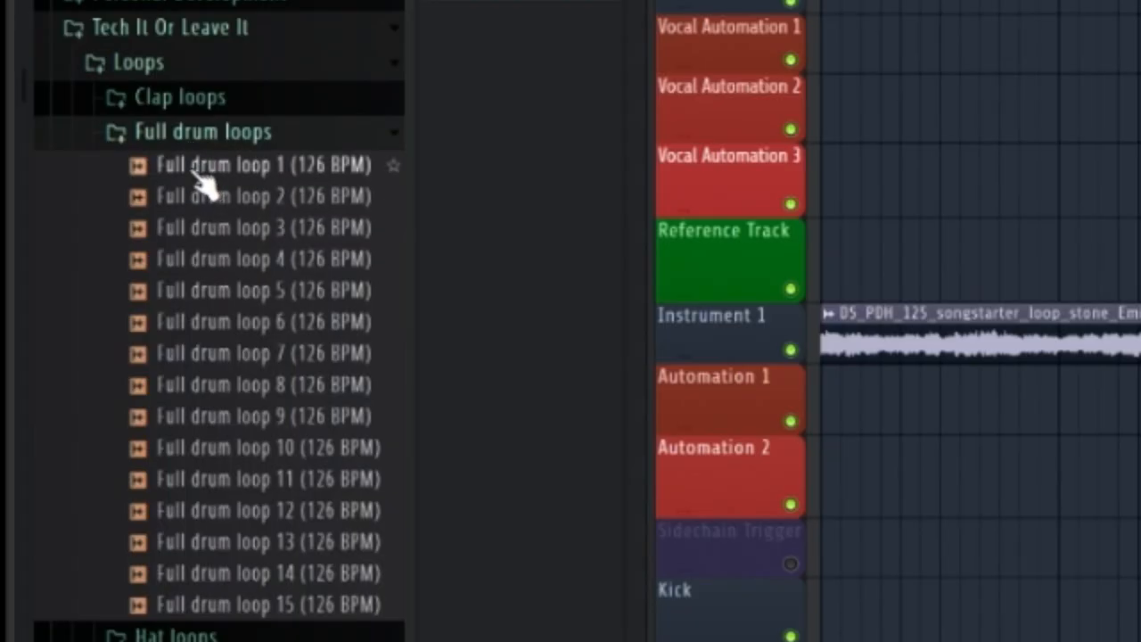
left_click(196, 173)
key("Down")
key("Down")
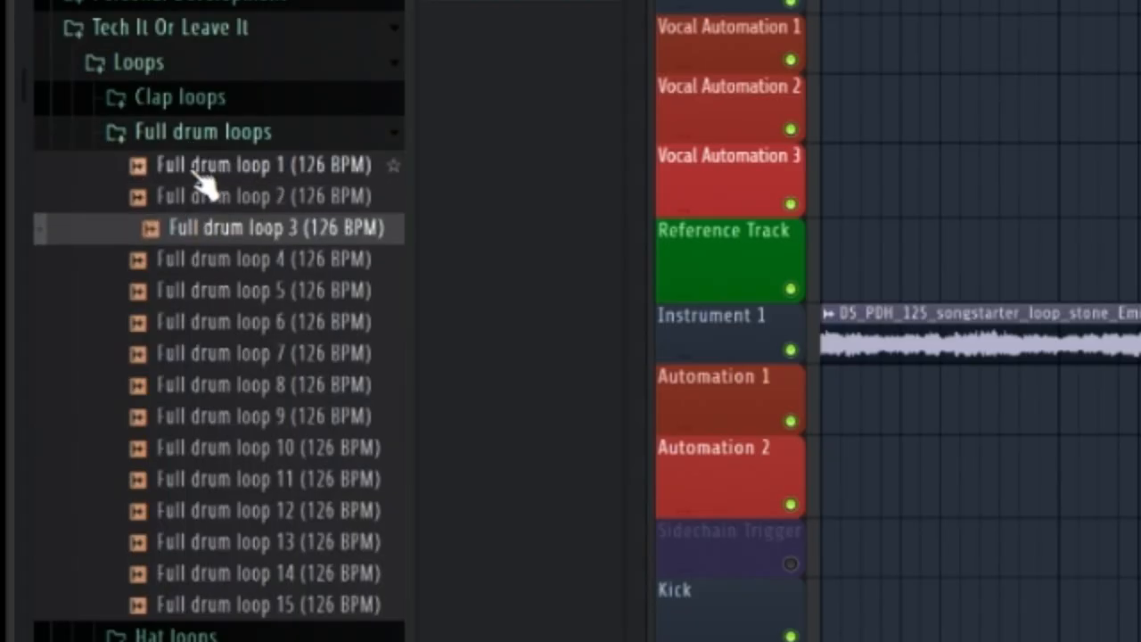
key("Down")
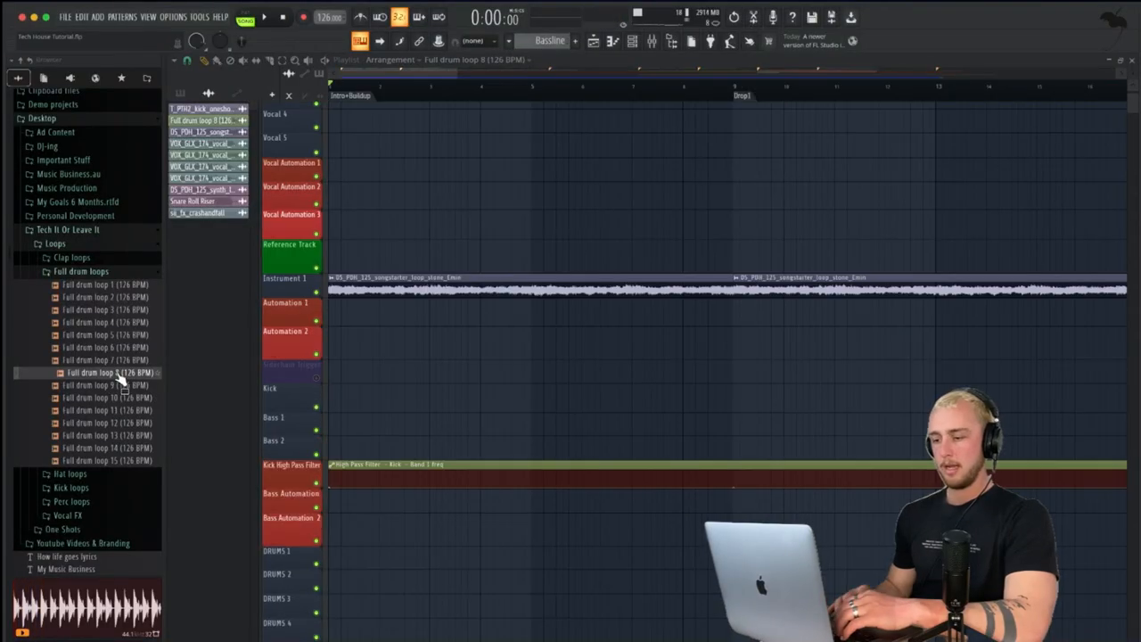
left_click_drag(329, 403, 357, 404)
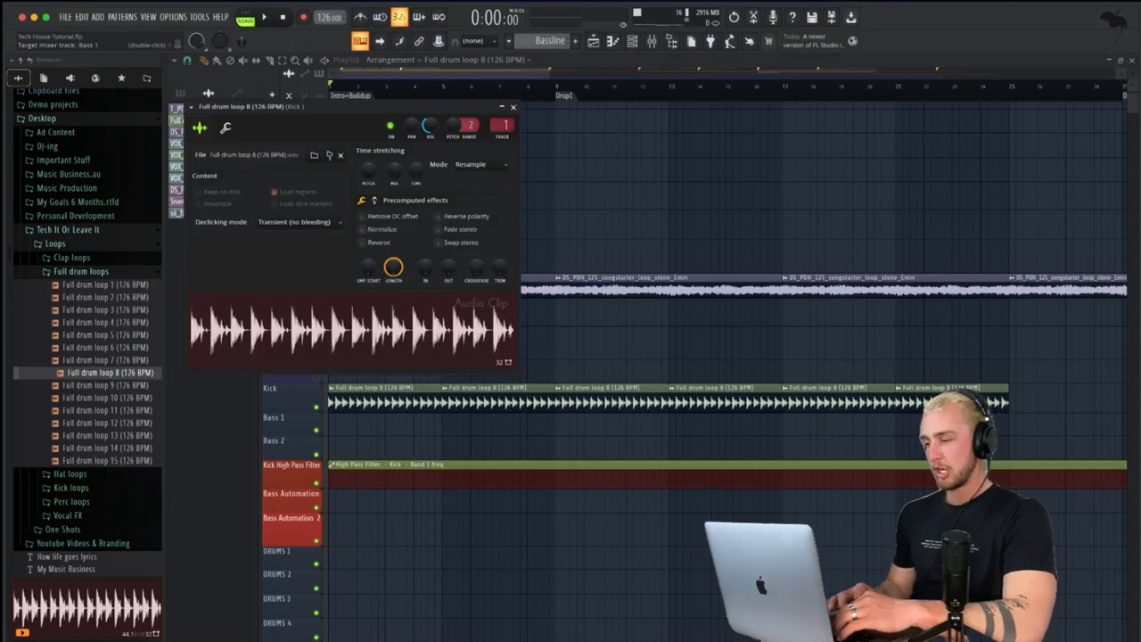
left_click(513, 107)
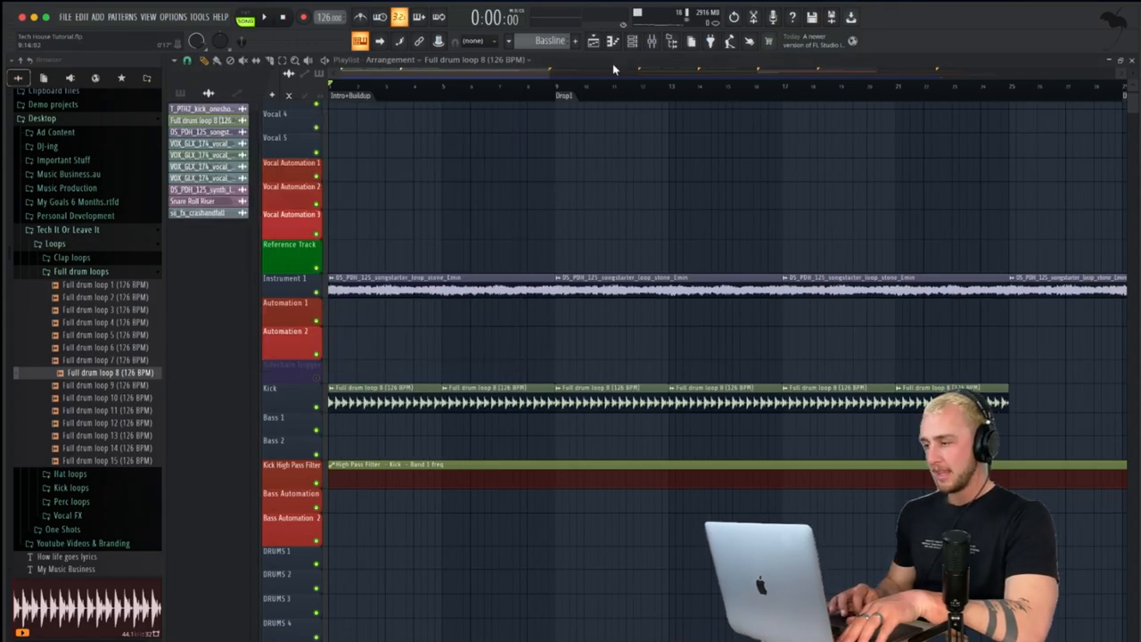
Step: Open the High Pass Filter EQ on the Kick mixer track and create an automation clip for its band 1 frequency
left_click(653, 41)
right_click(354, 455)
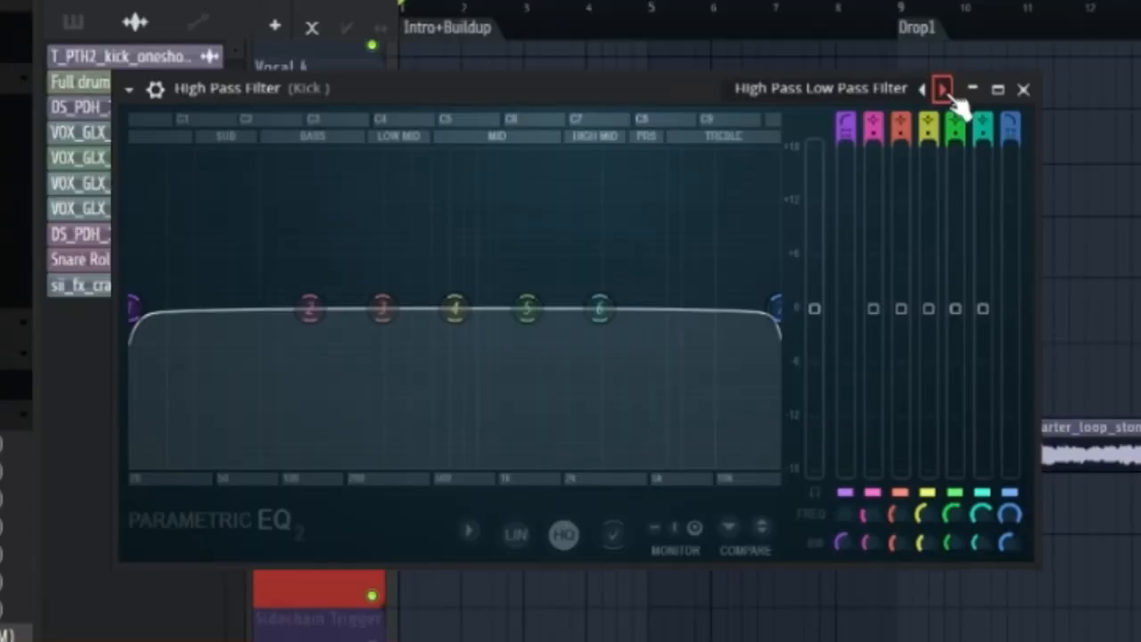
mouse_move(132, 306)
left_mouse_down()
mouse_move(543, 309)
mouse_move(131, 306)
left_mouse_up()
key("space")
key("space")
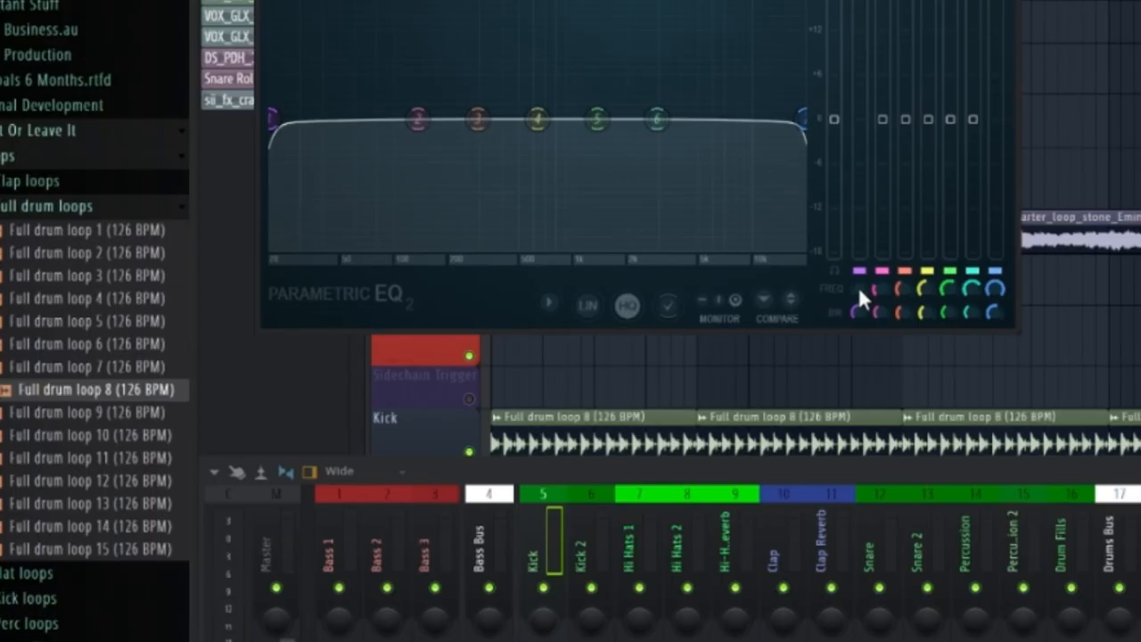
right_click(842, 515)
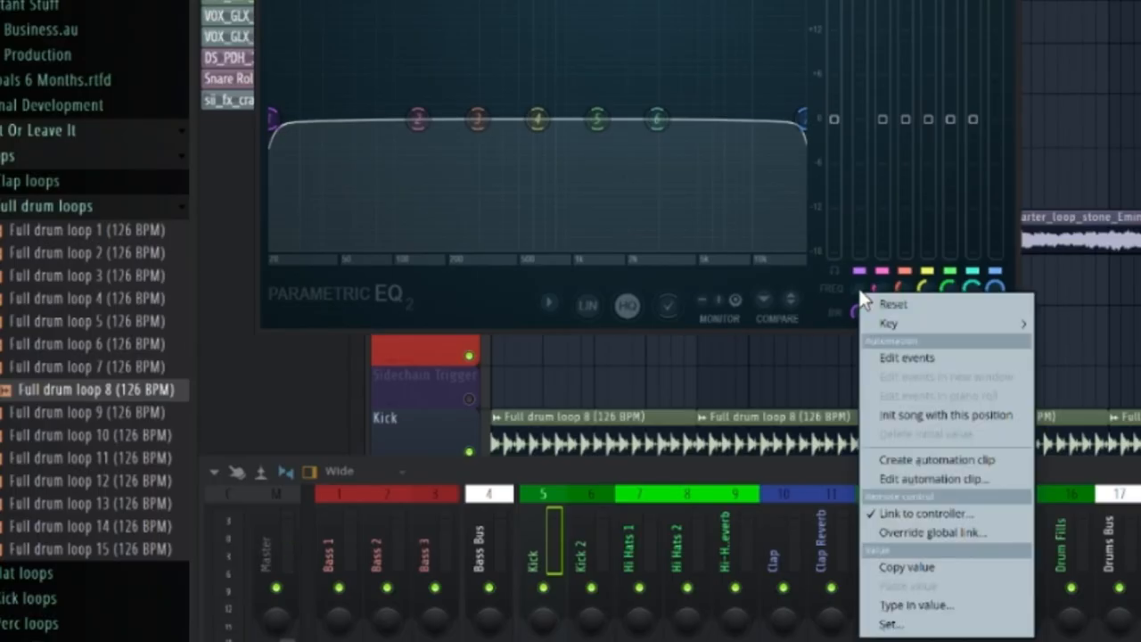
left_click(902, 464)
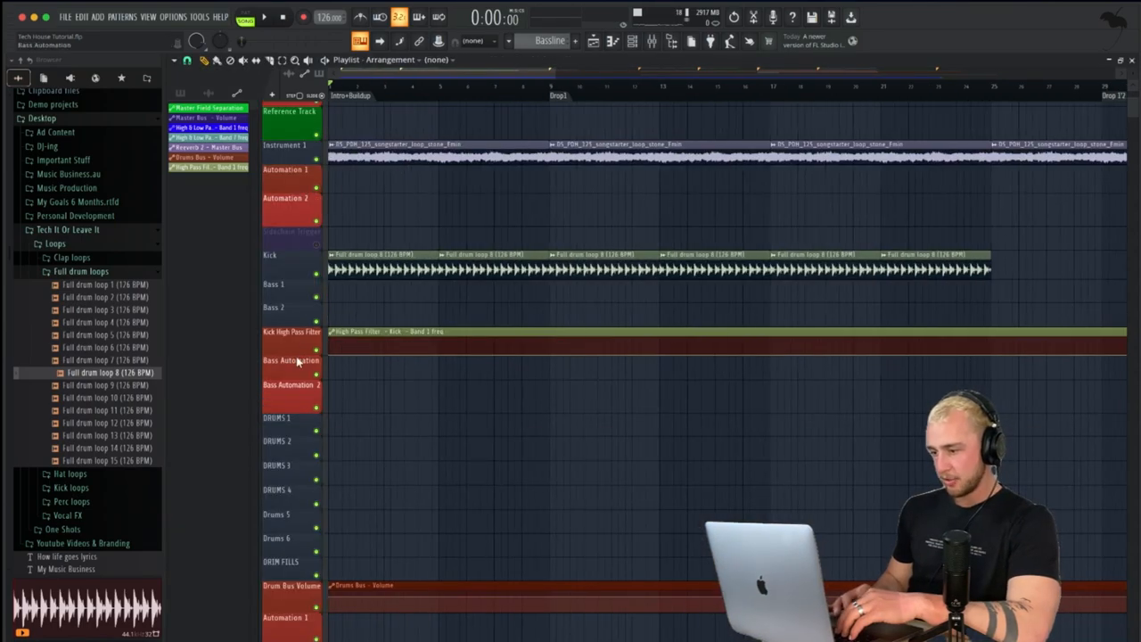
Step: Enlarge the Kick High Pass Filter track and shape its automation to stay raised from bar 1 and drop to minimum at Drop1, bar 9
left_click_drag(296, 353, 333, 439)
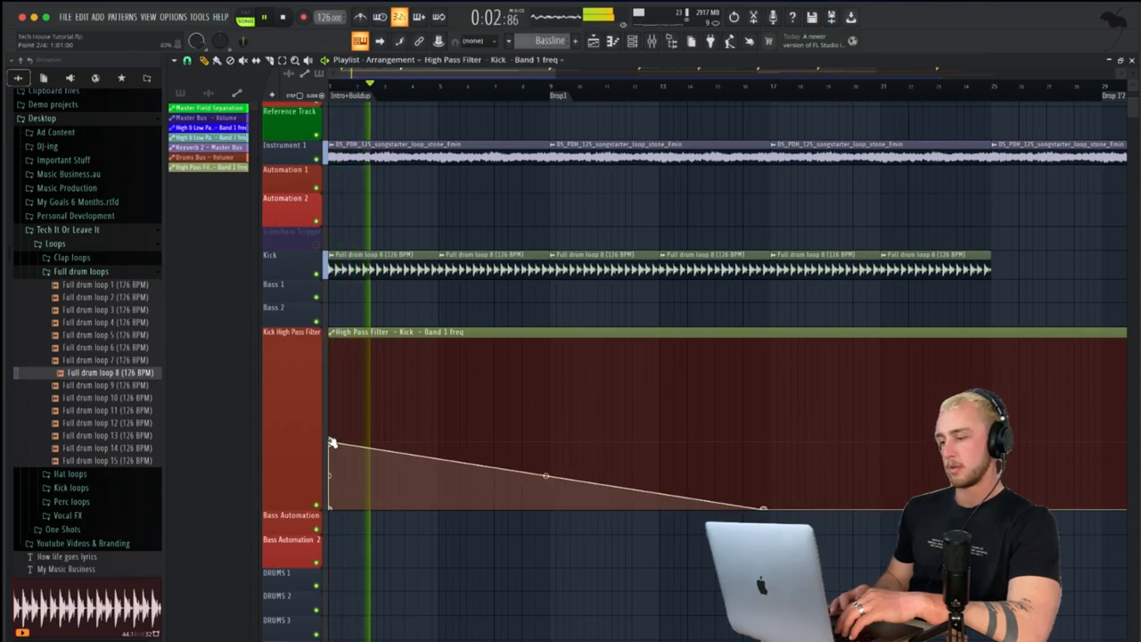
right_click(550, 441)
right_click(577, 459)
left_click_drag(577, 459, 529, 531)
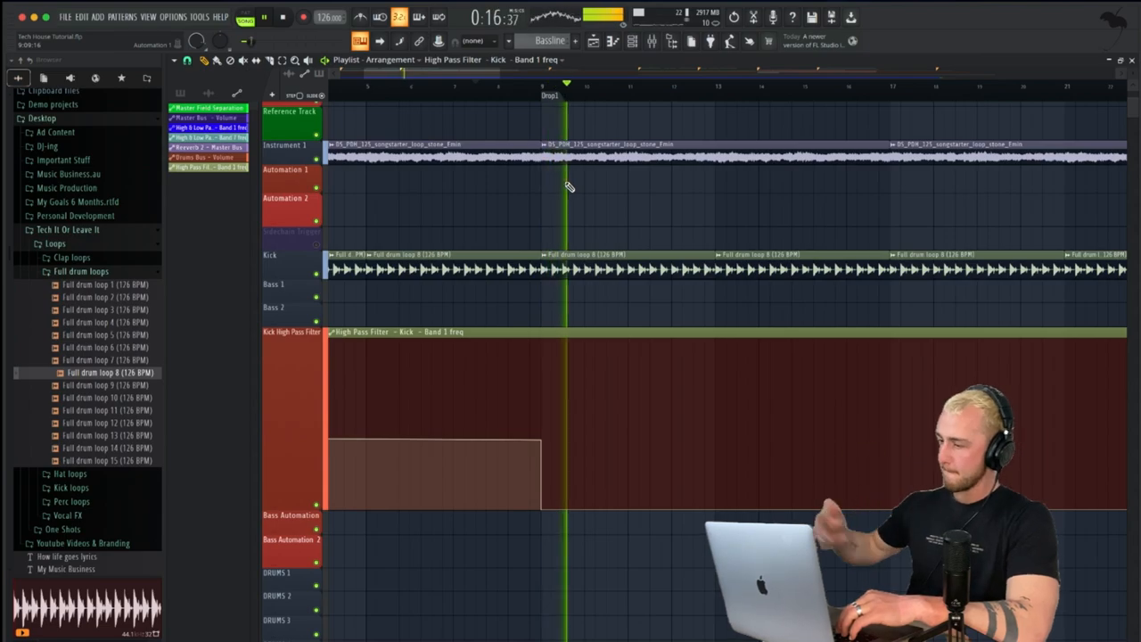
Step: Place the Snare Roll Riser at bar 1 on Riser & Downfall 1 and follow its playback into Drop1
scroll(579, 214, "down", 3, "ctrl")
scroll(570, 209, "up", 1)
scroll(550, 176, "up", 2, "ctrl")
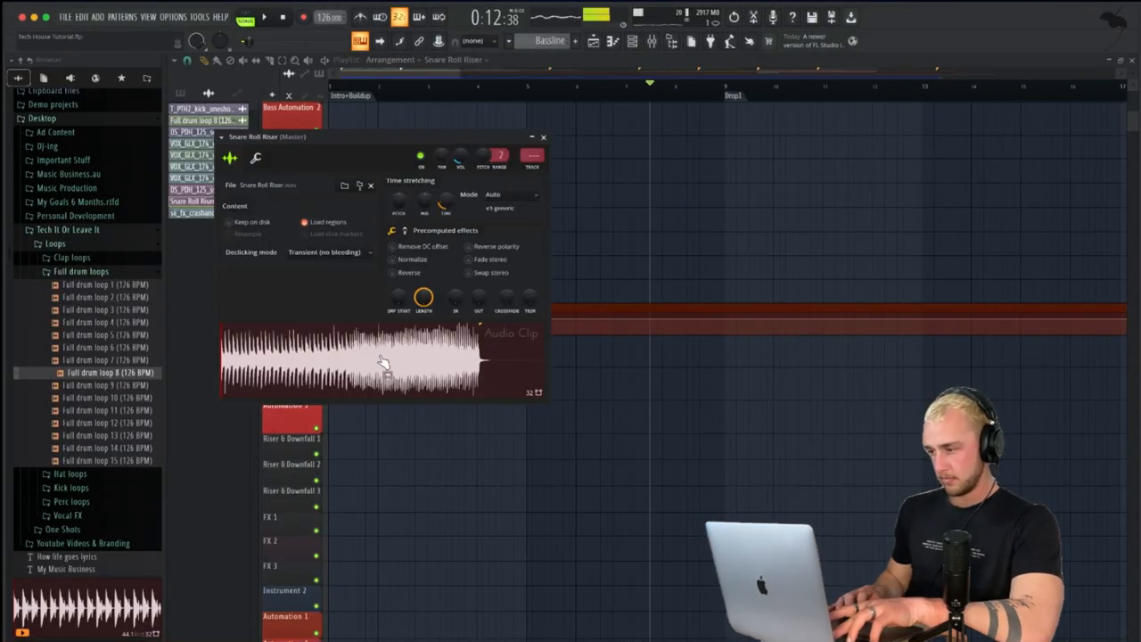
key("Escape")
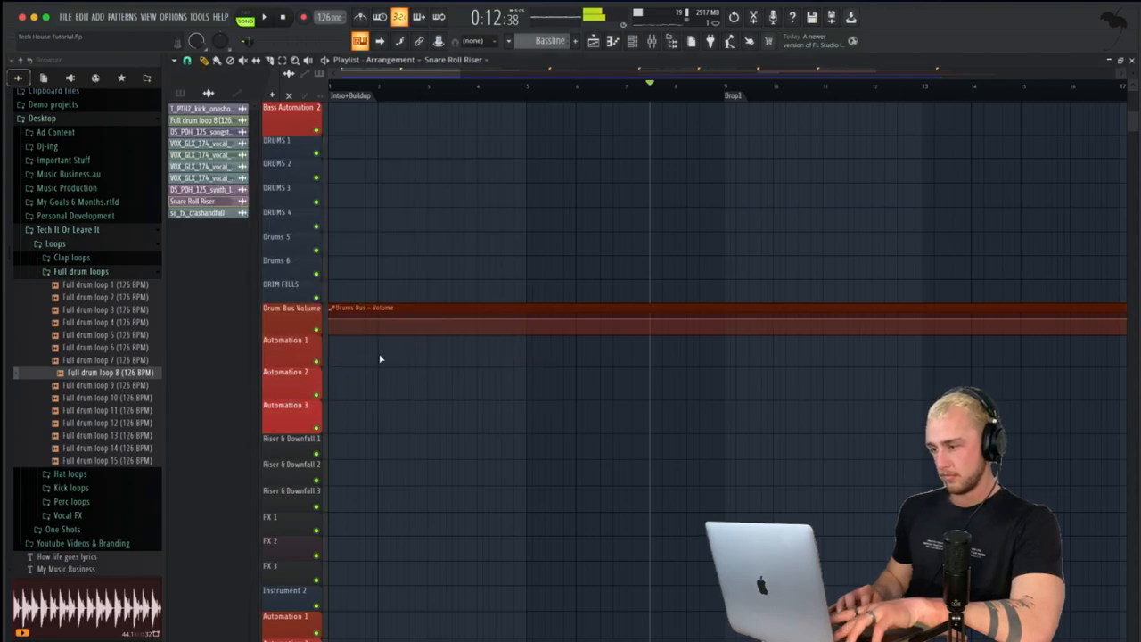
left_click(348, 456)
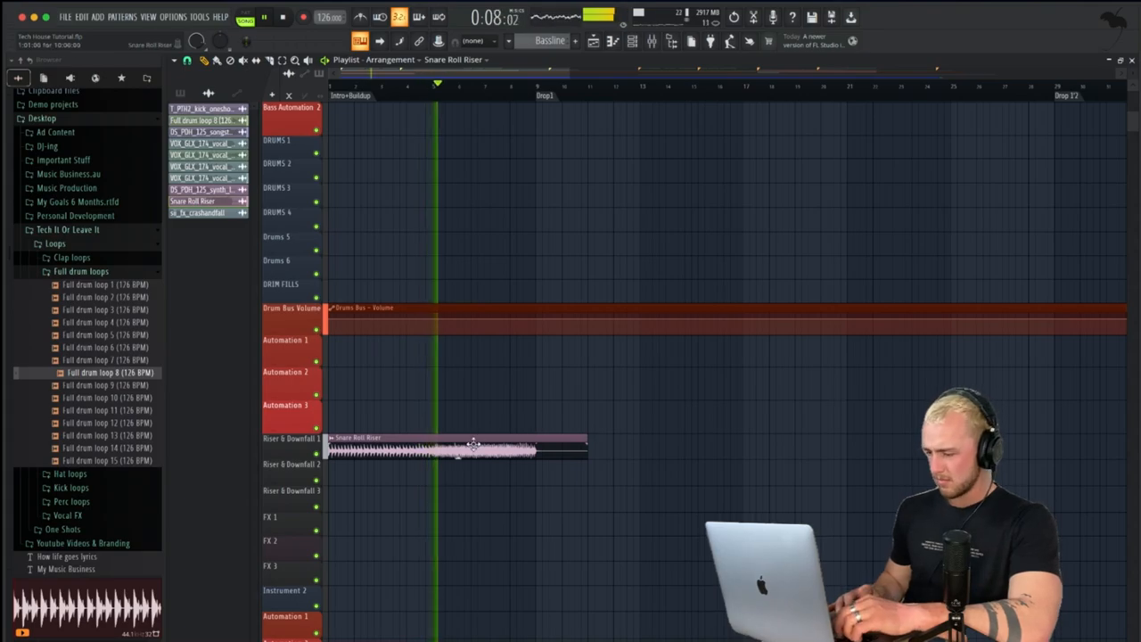
scroll(505, 352, "up", 4)
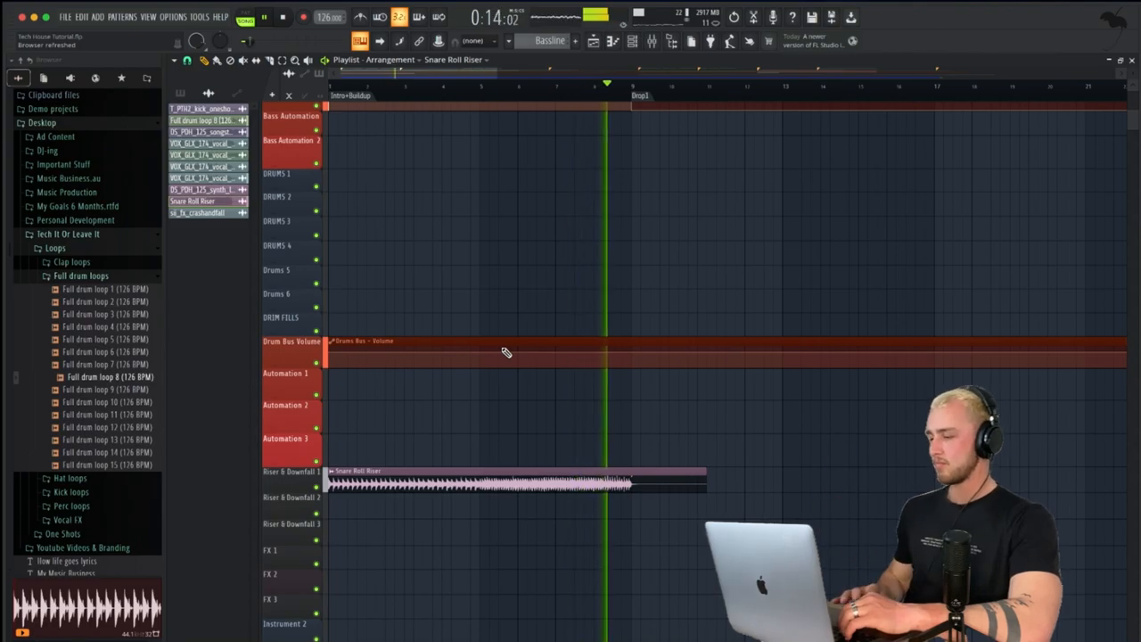
scroll(637, 363, "down", 3)
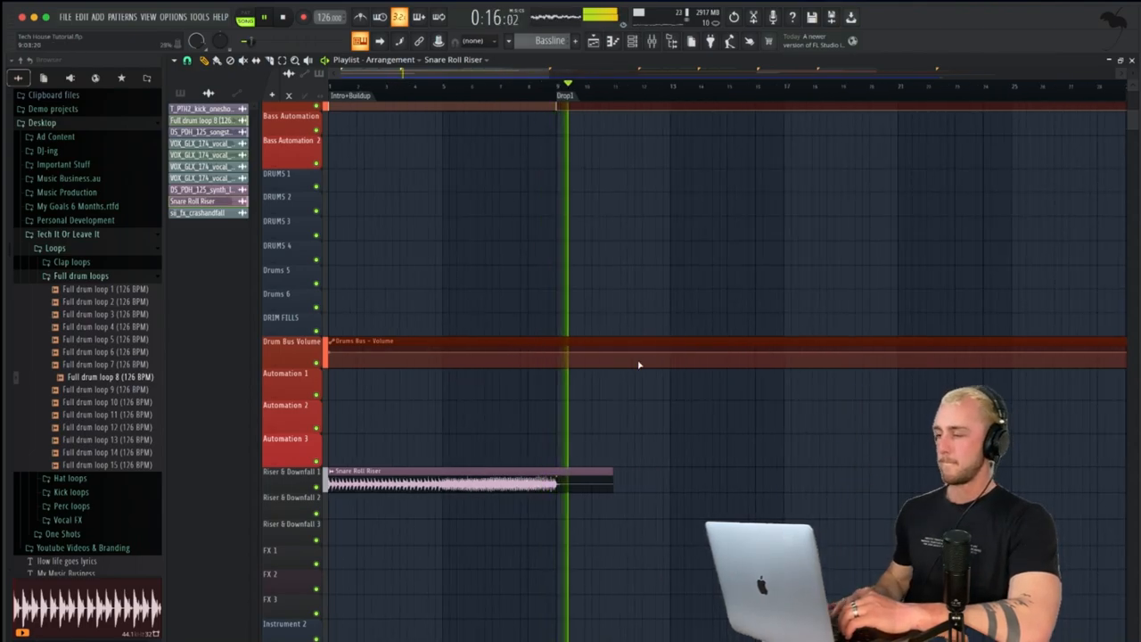
scroll(638, 363, "up", 5)
scroll(638, 364, "down", 3)
double_click(632, 463)
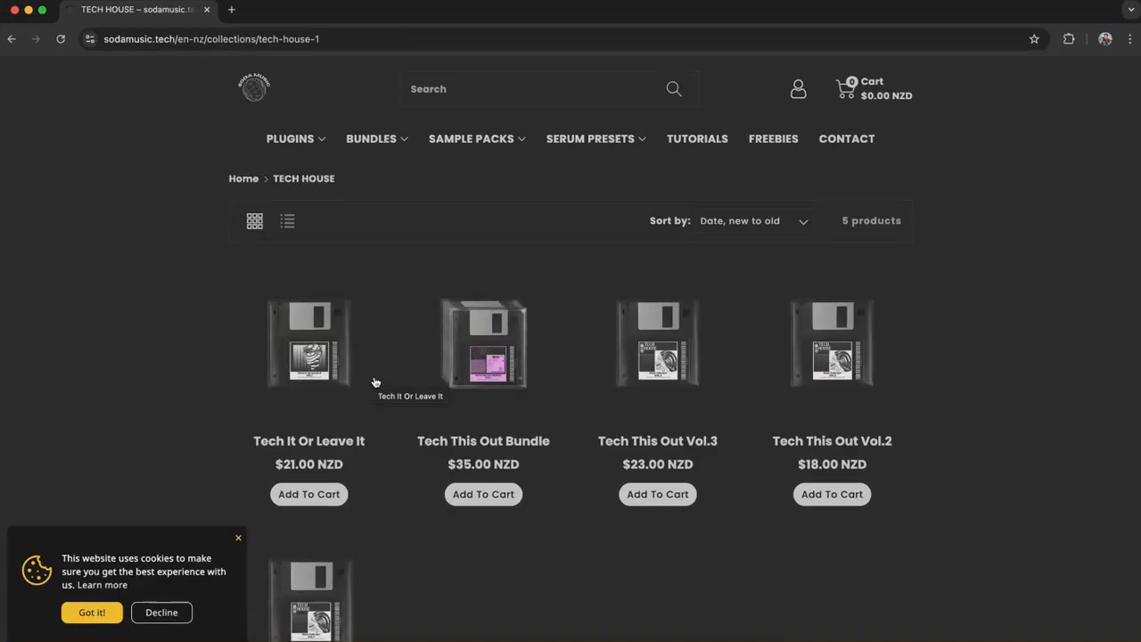
Step: In the web browser, open the Tech It Or Leave It product page and review its contents and audio previews
scroll(372, 383, "down", 3)
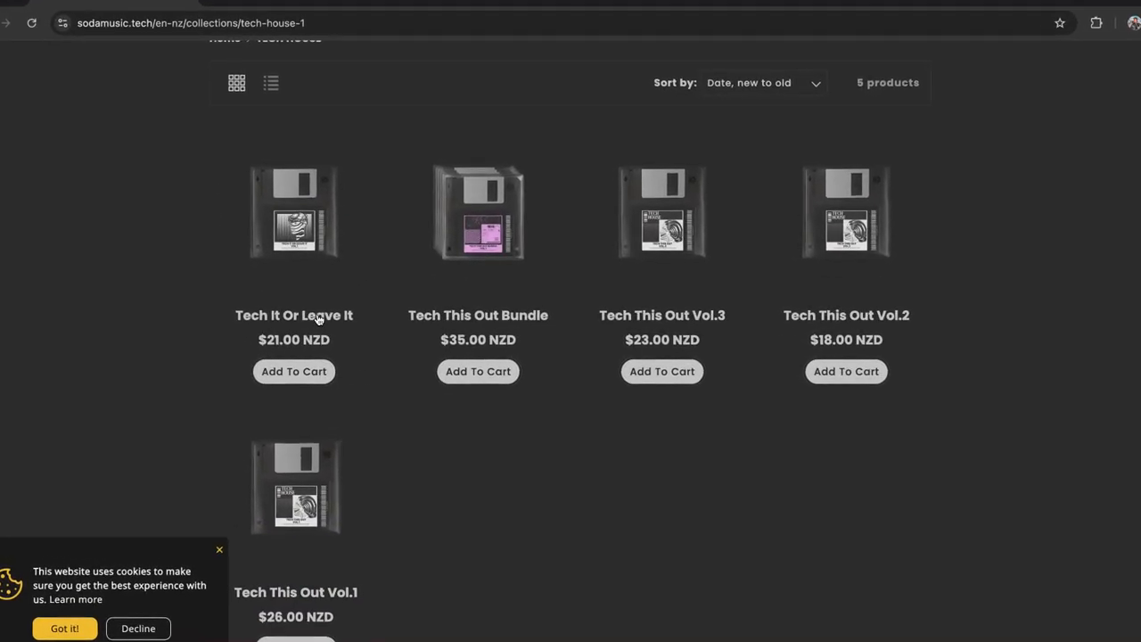
left_click(322, 319)
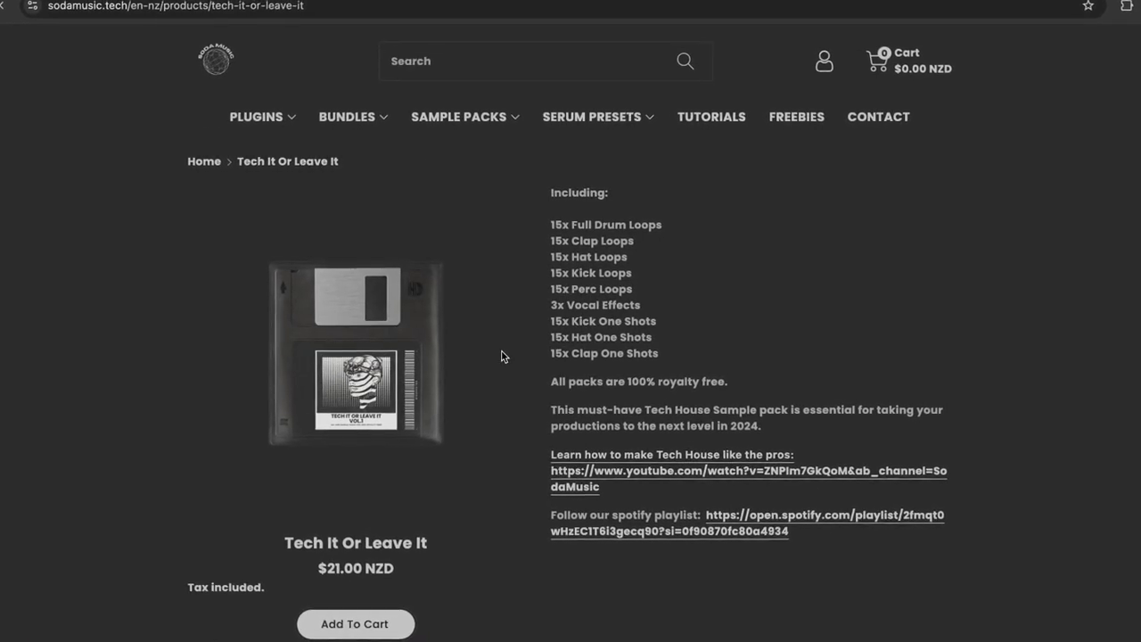
scroll(499, 352, "down", 5)
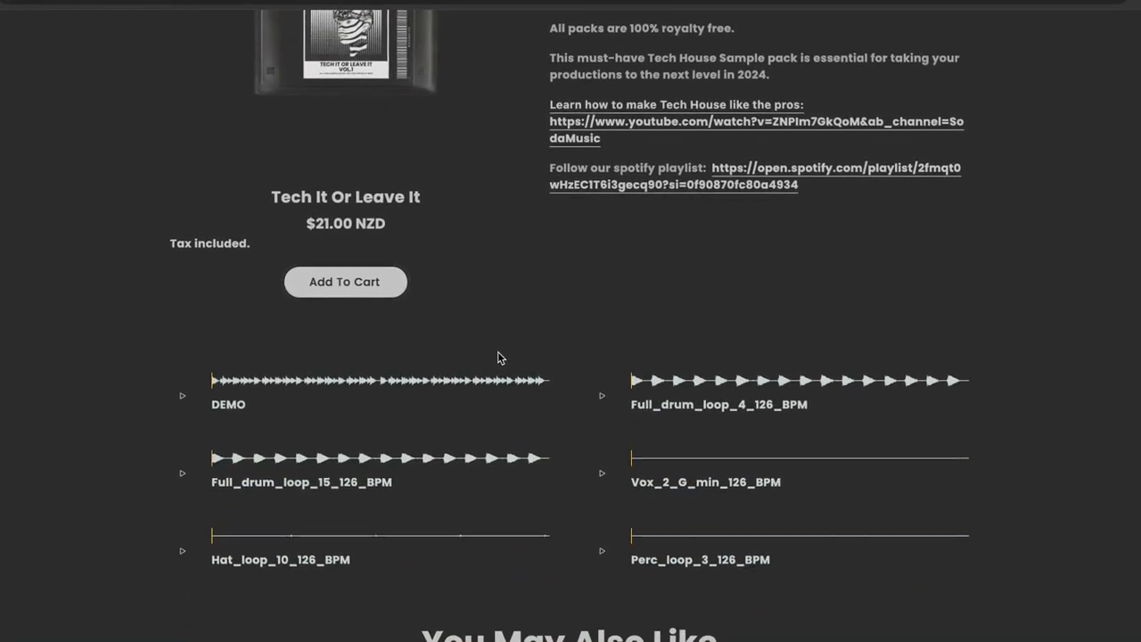
scroll(497, 357, "down", 5)
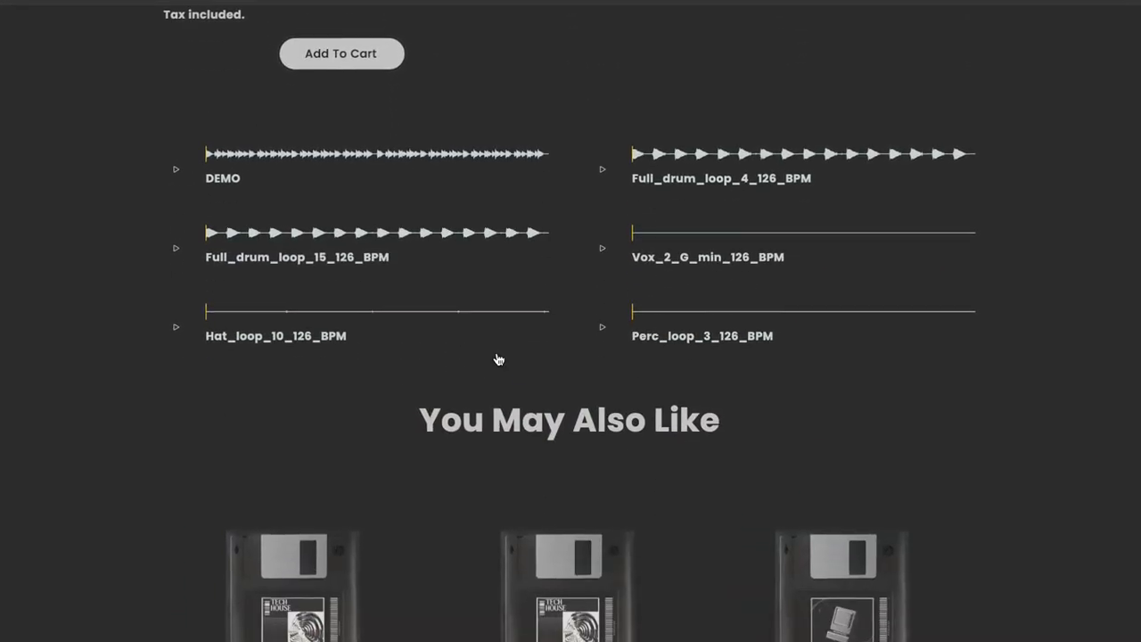
scroll(497, 358, "up", 3)
scroll(493, 361, "up", 5)
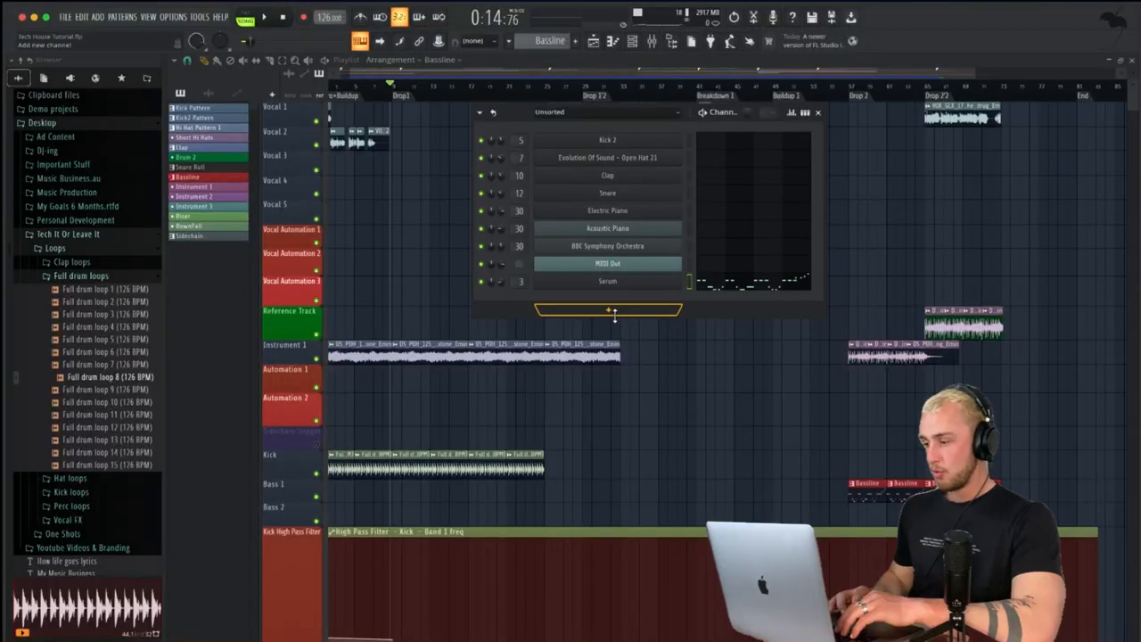
Step: Back in FL Studio, add another Serum channel and play test notes with the BS - Range bass patch in view
left_click(610, 312)
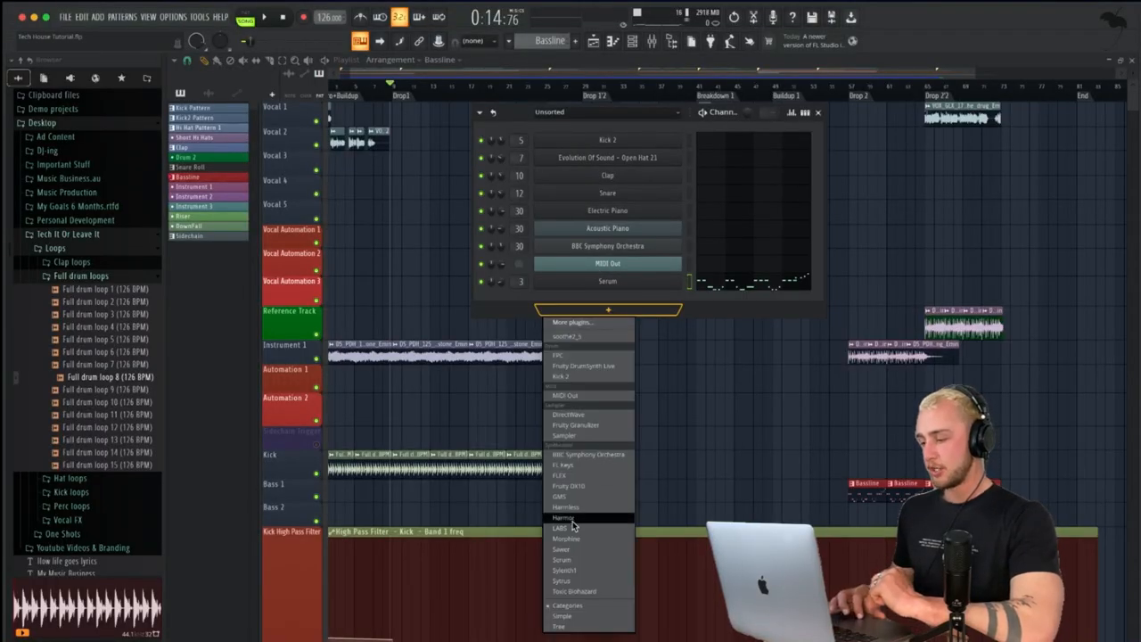
left_click(562, 560)
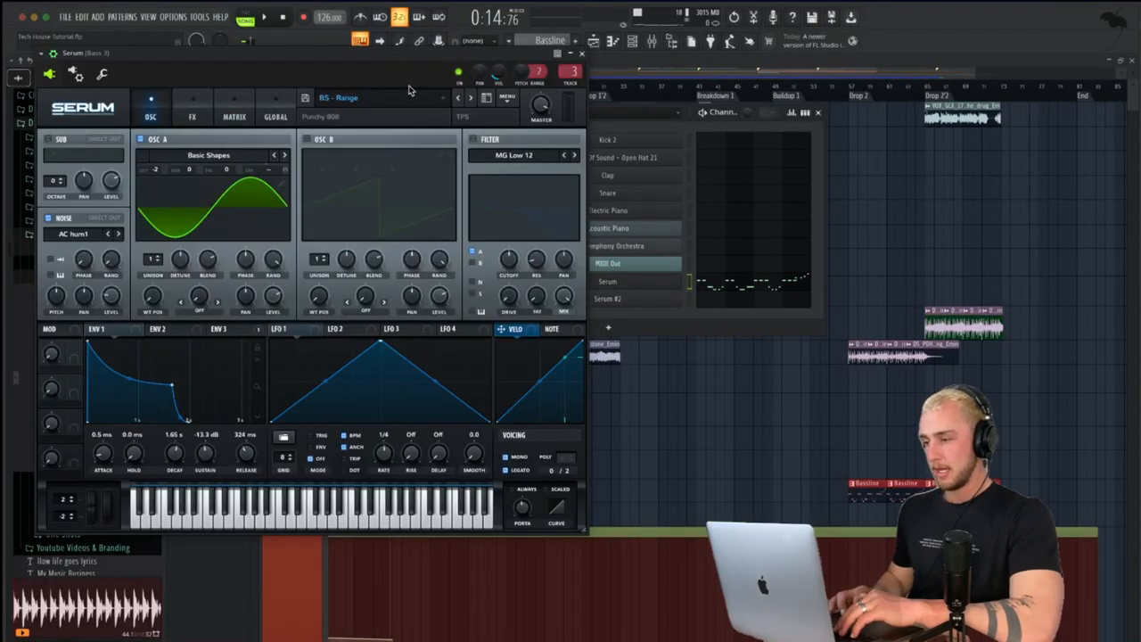
left_click_drag(370, 62, 404, 60)
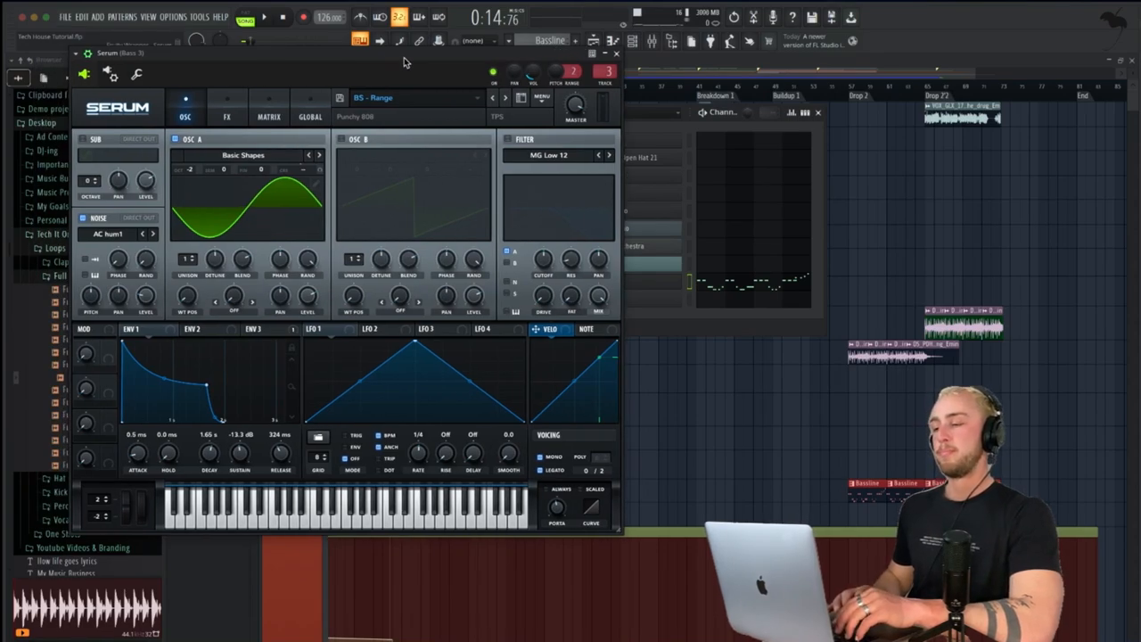
key("e")
key("v")
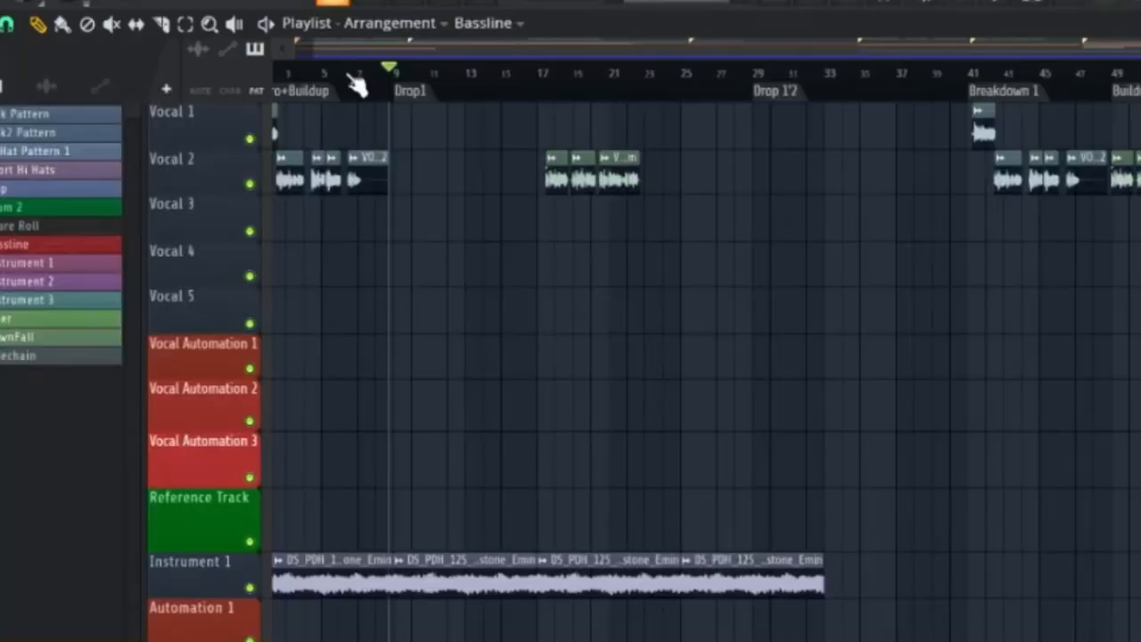
Step: Play back the arrangement around the start of Drop1
scroll(449, 347, "up", 2)
scroll(450, 347, "left", 3)
key("space")
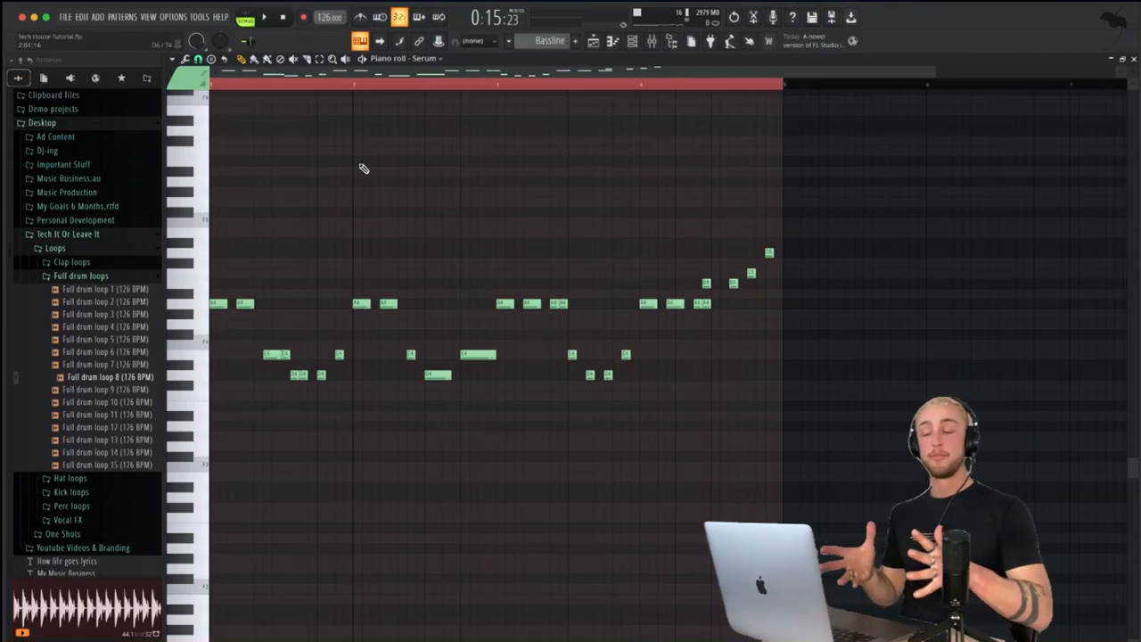
Step: Listen to the bassline notes in the piano roll and return to the arrangement
key("space")
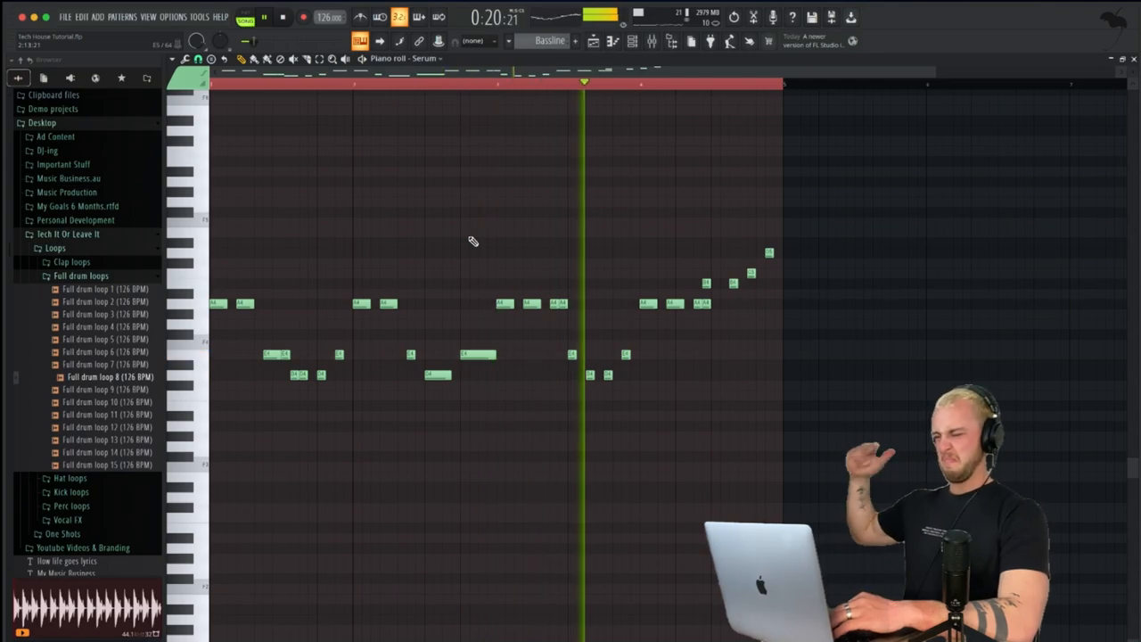
scroll(600, 280, "up", 3)
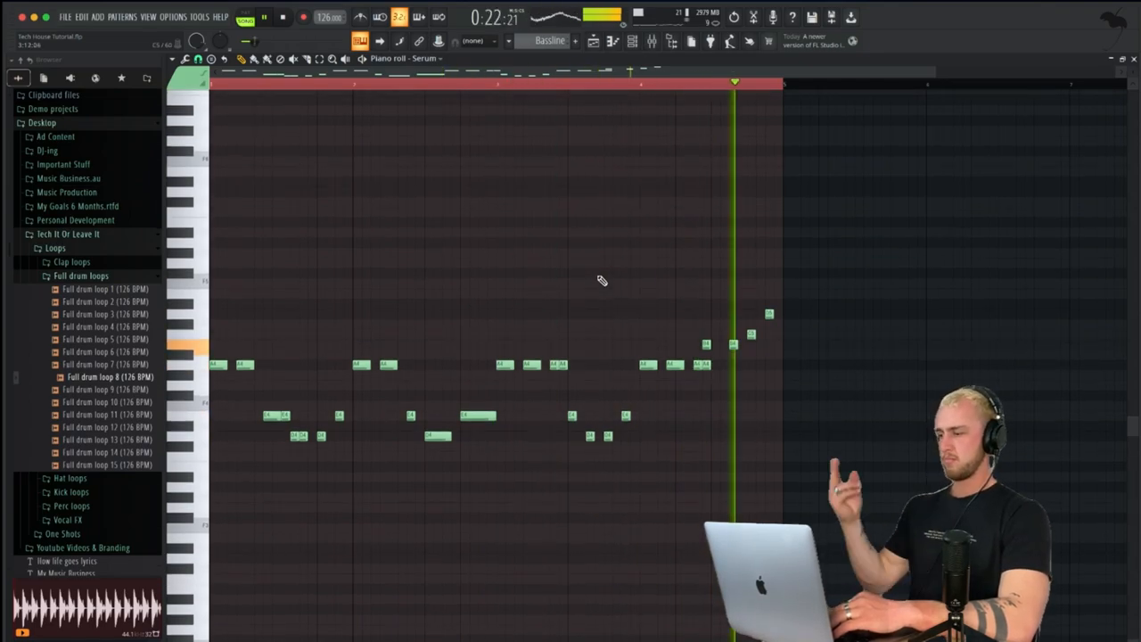
key("F5")
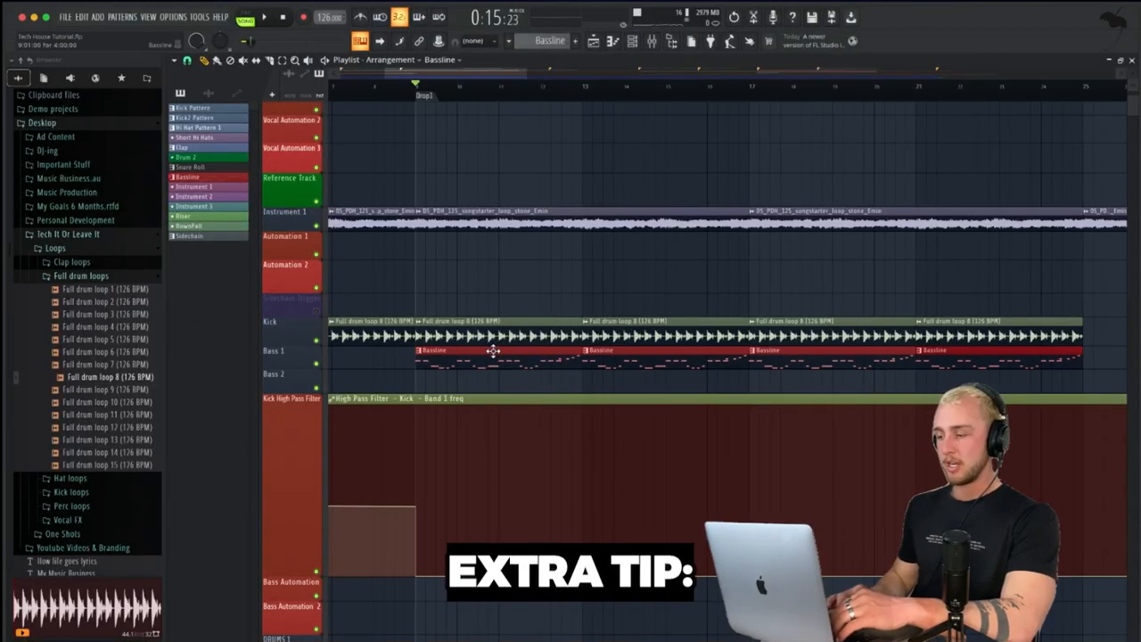
Step: Open the Bassline pattern at Drop1 and transpose all its notes up two octaves
double_click(493, 351)
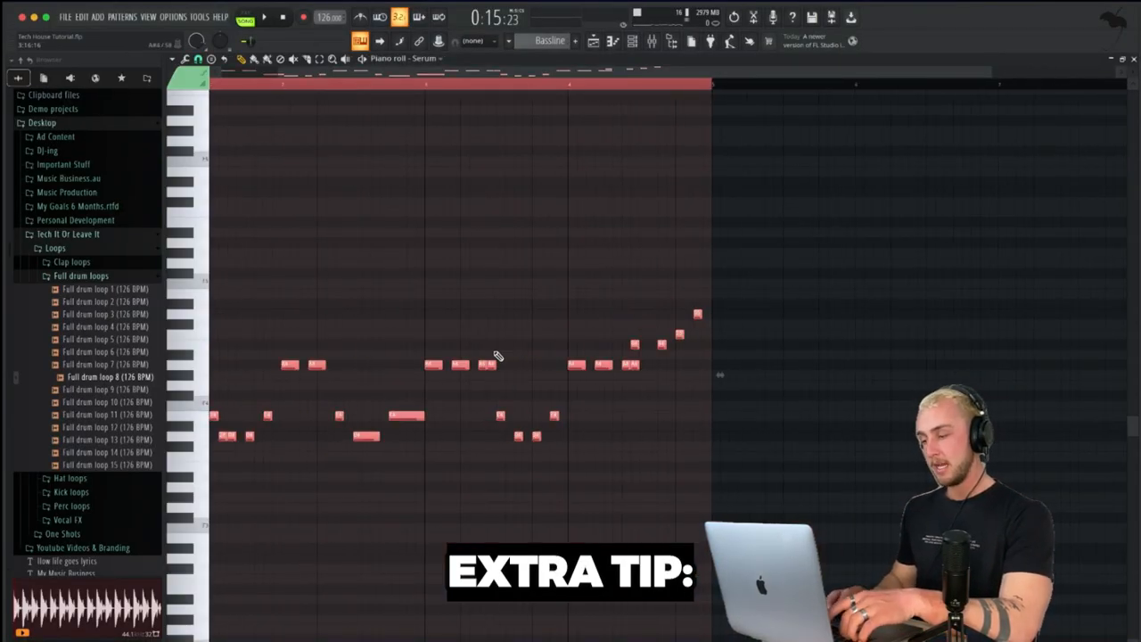
scroll(498, 355, "down", 3)
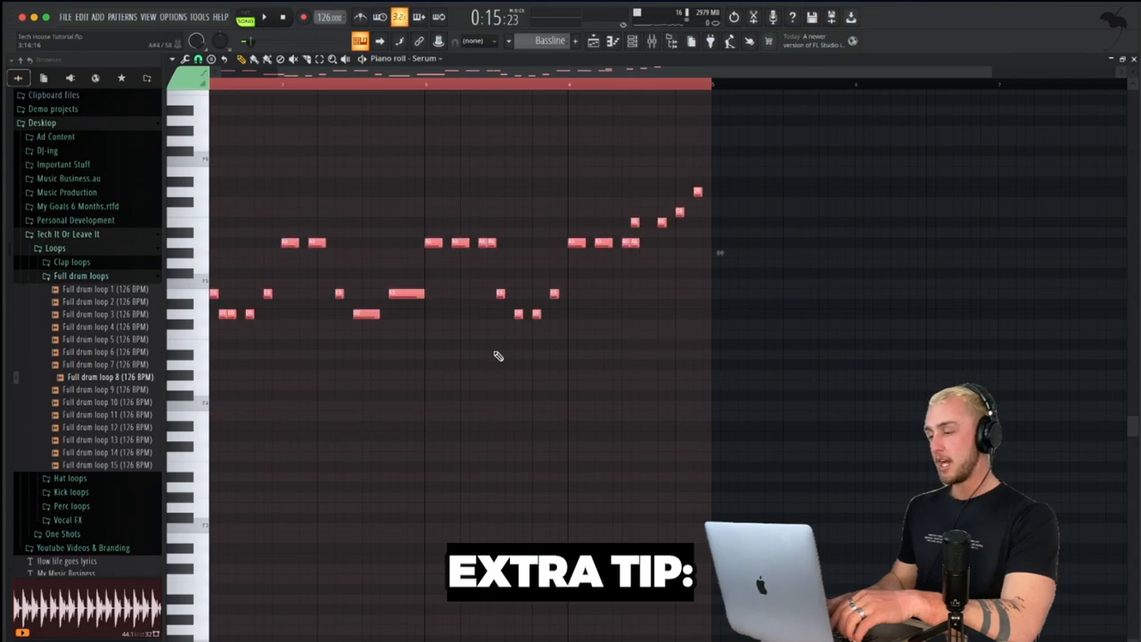
scroll(498, 355, "down", 2)
scroll(543, 402, "left", 3)
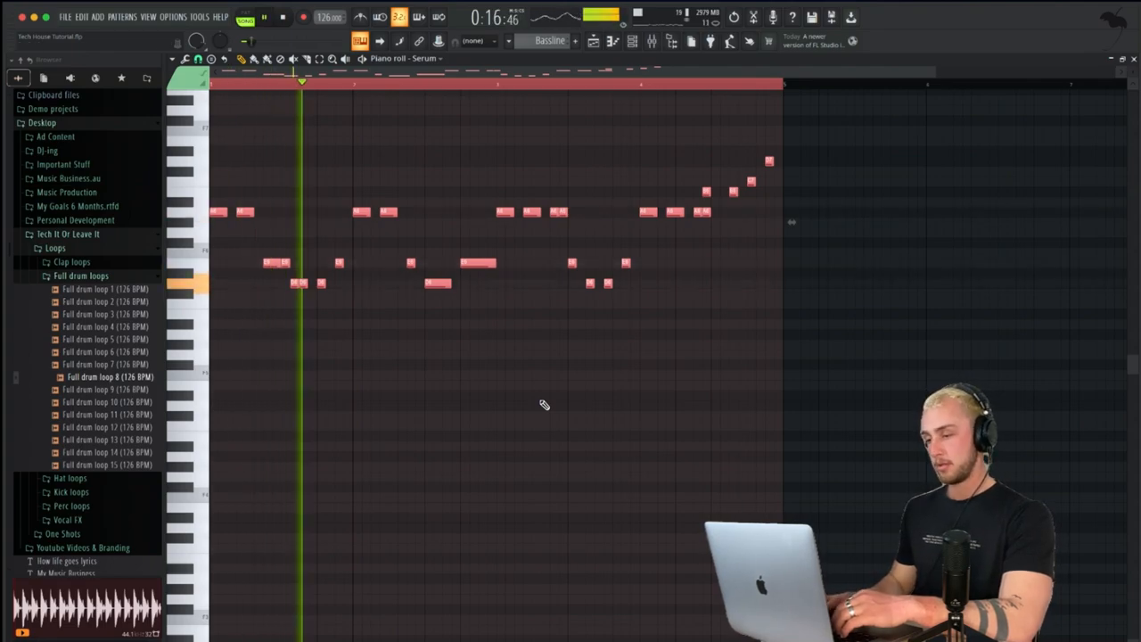
Step: Play back the transposed bassline from Drop1 in the piano roll and return to the arrangement
scroll(544, 405, "up", 3)
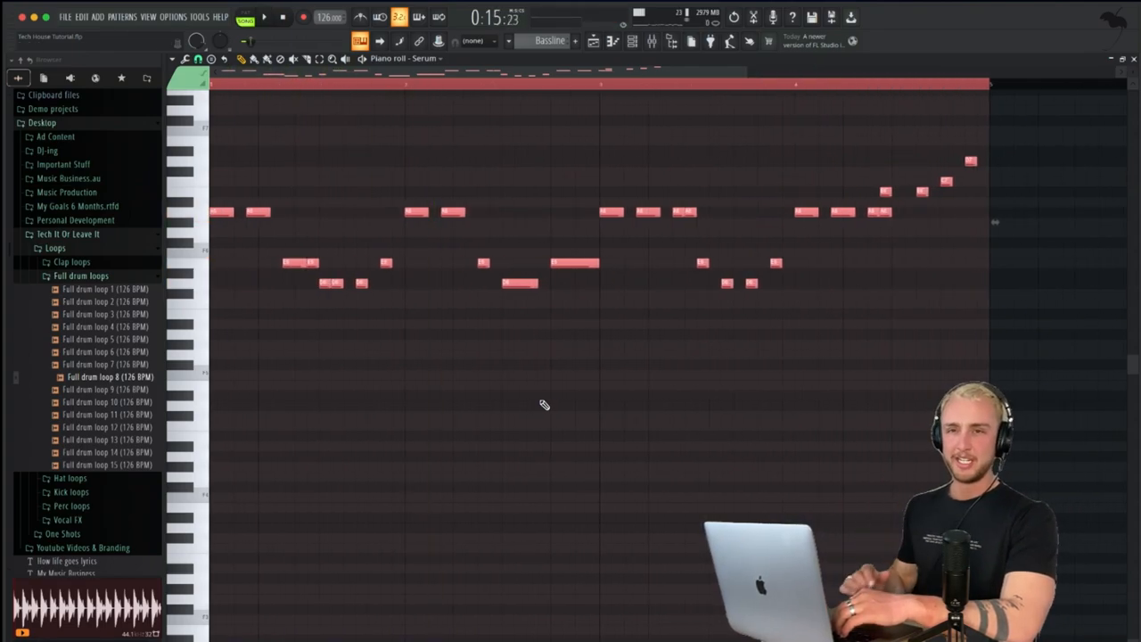
key("space")
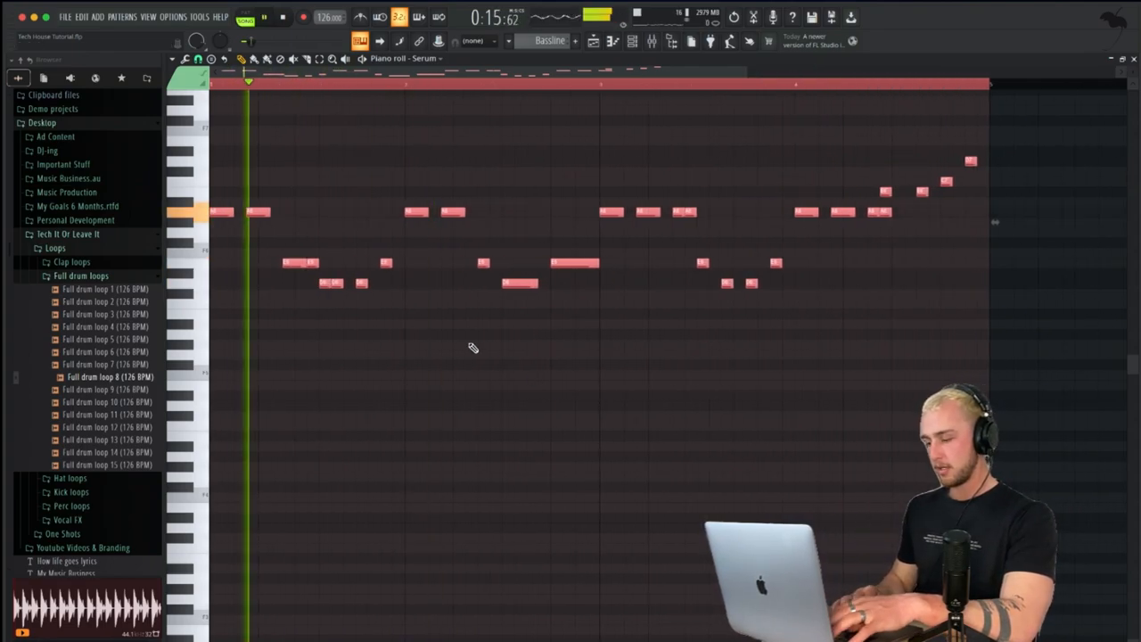
scroll(473, 347, "up", 5)
scroll(473, 348, "down", 4)
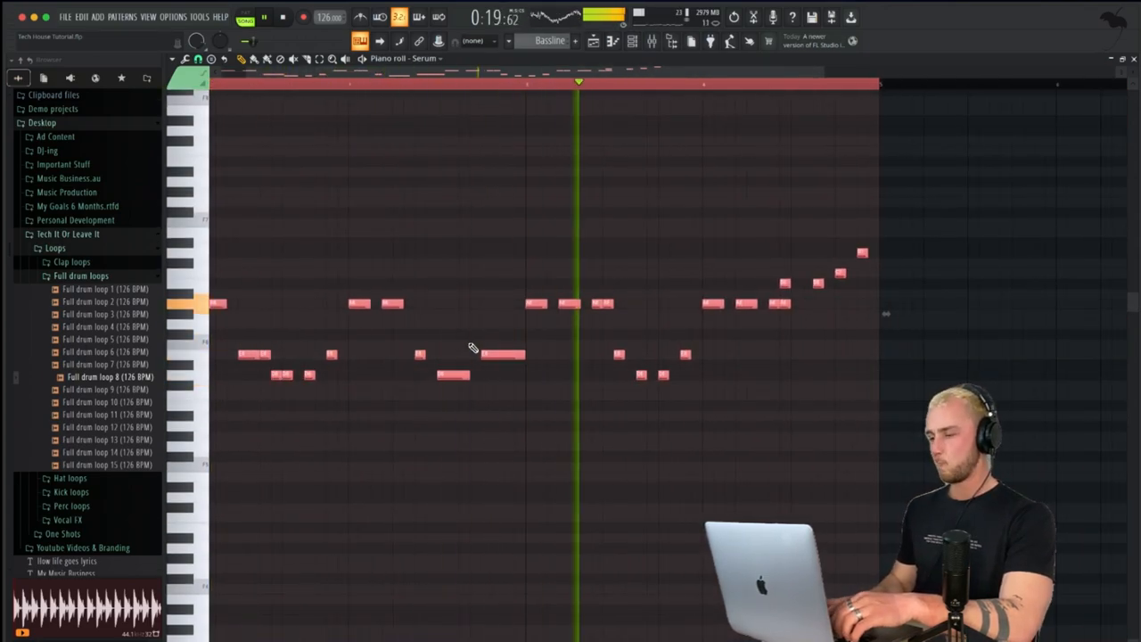
scroll(473, 347, "up", 5)
key("F5")
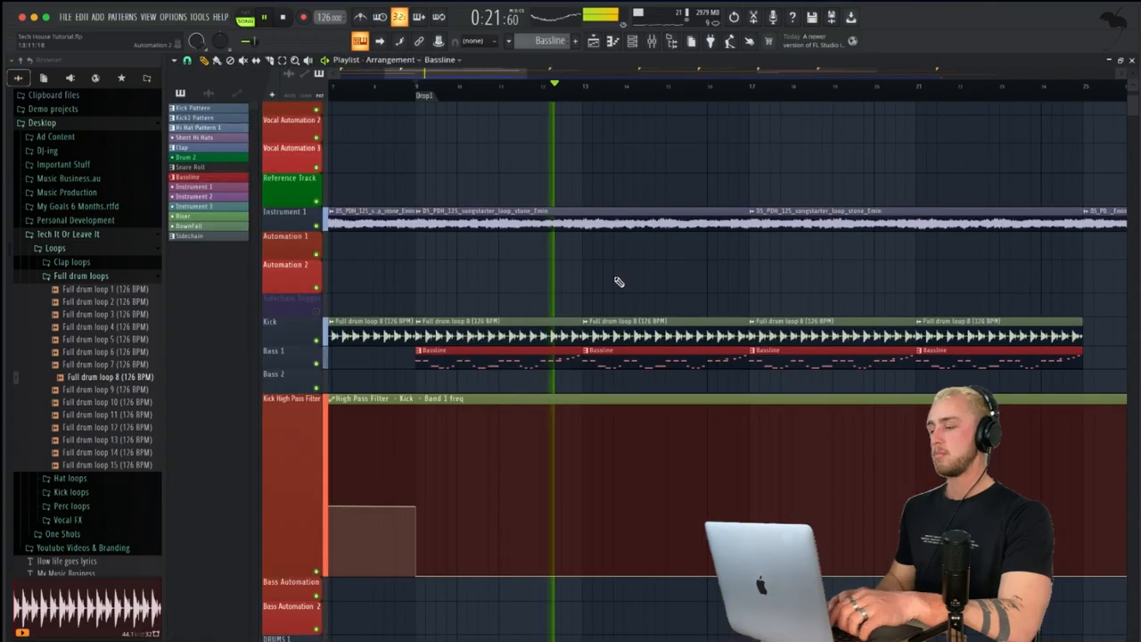
key("space")
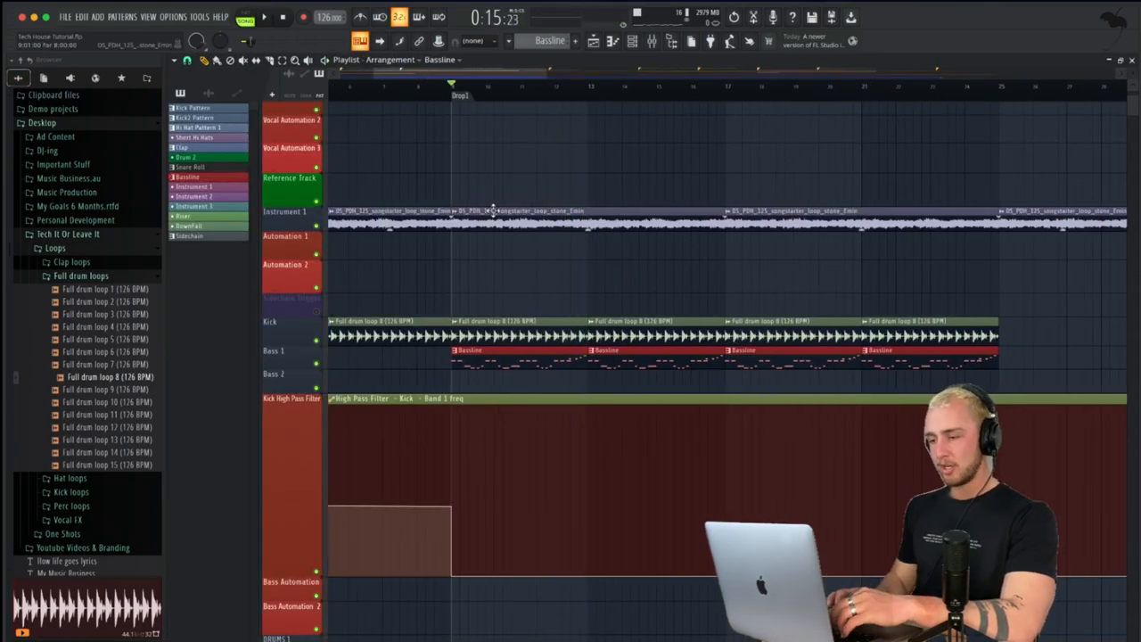
Step: Place Hi Hat Pattern 1 on DRUMS 1 at Drop1 and duplicate it three times to fill up to bar 25
scroll(494, 329, "down", 4)
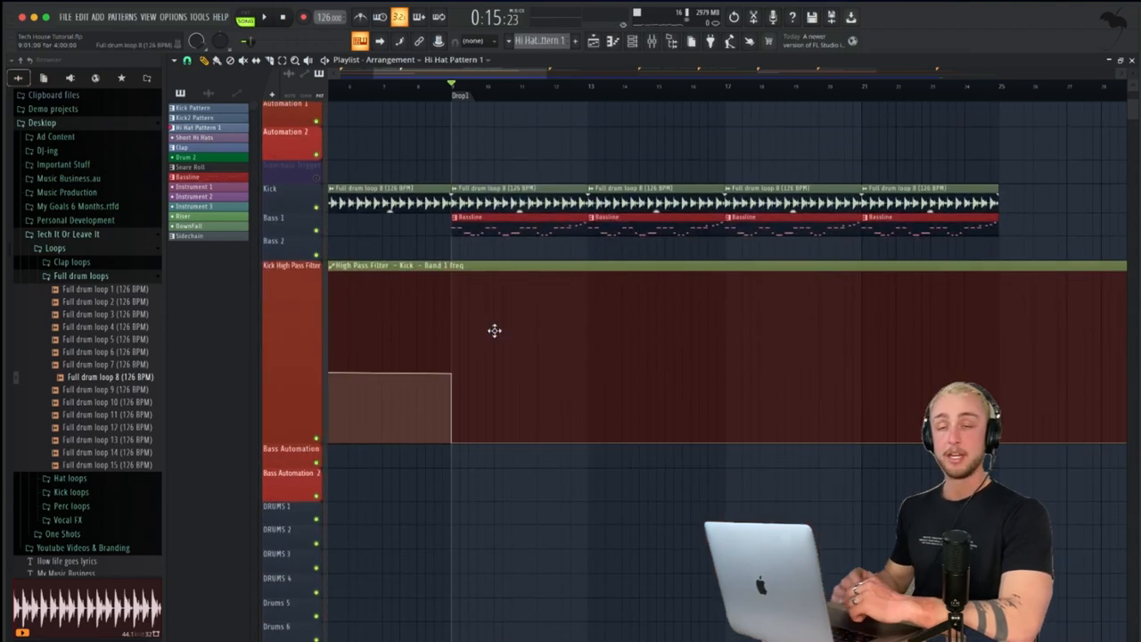
scroll(506, 332, "down", 4)
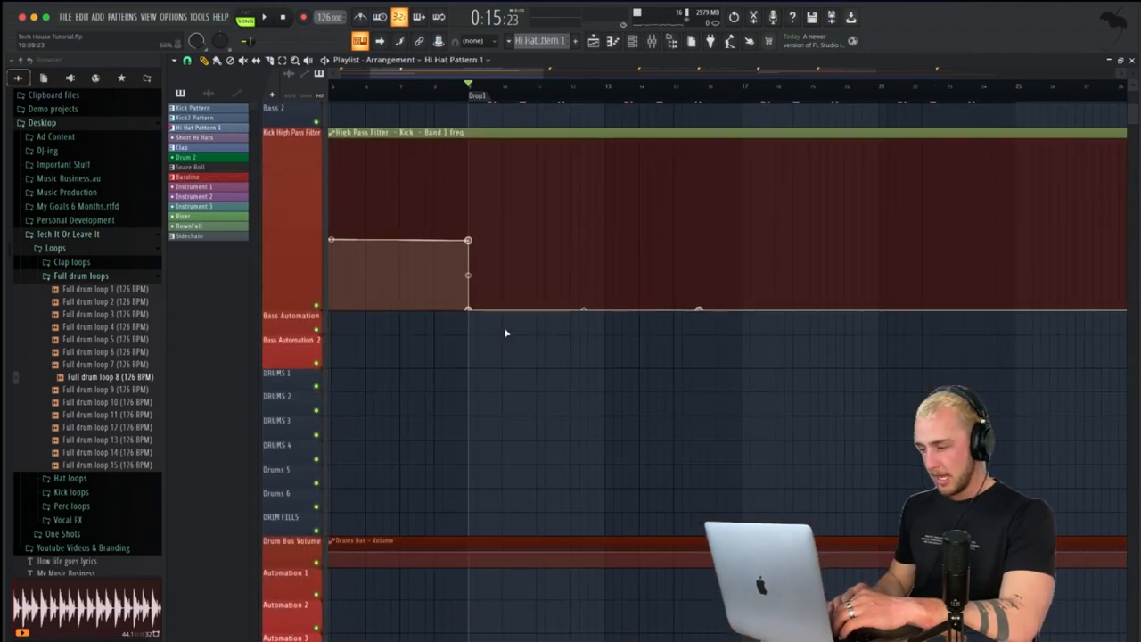
double_click(506, 379)
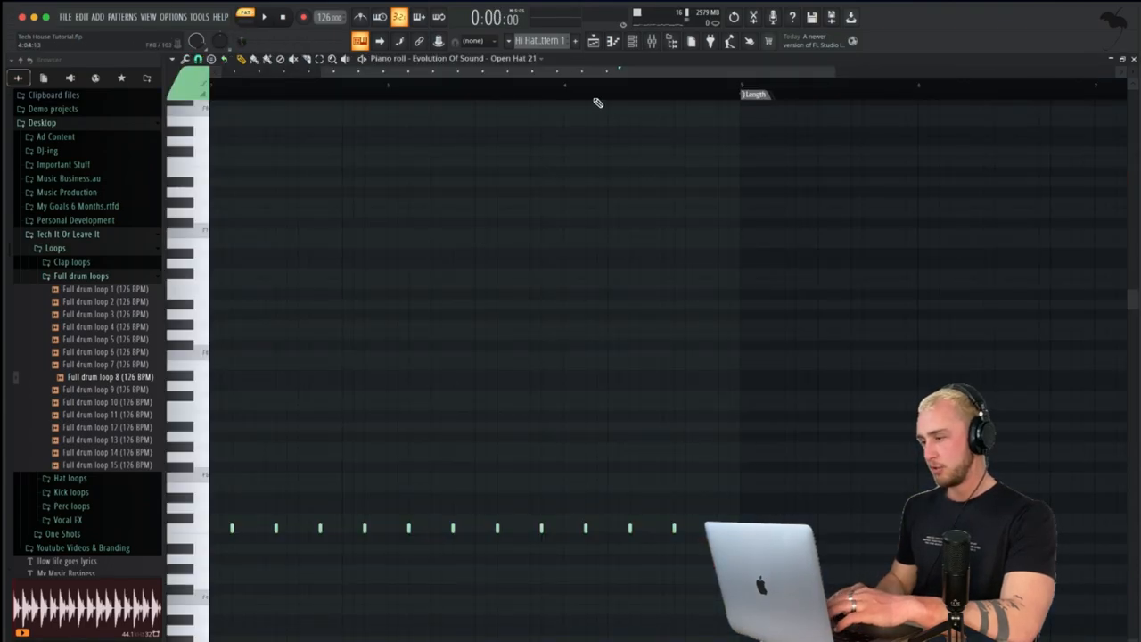
left_click(594, 43)
left_click(474, 90)
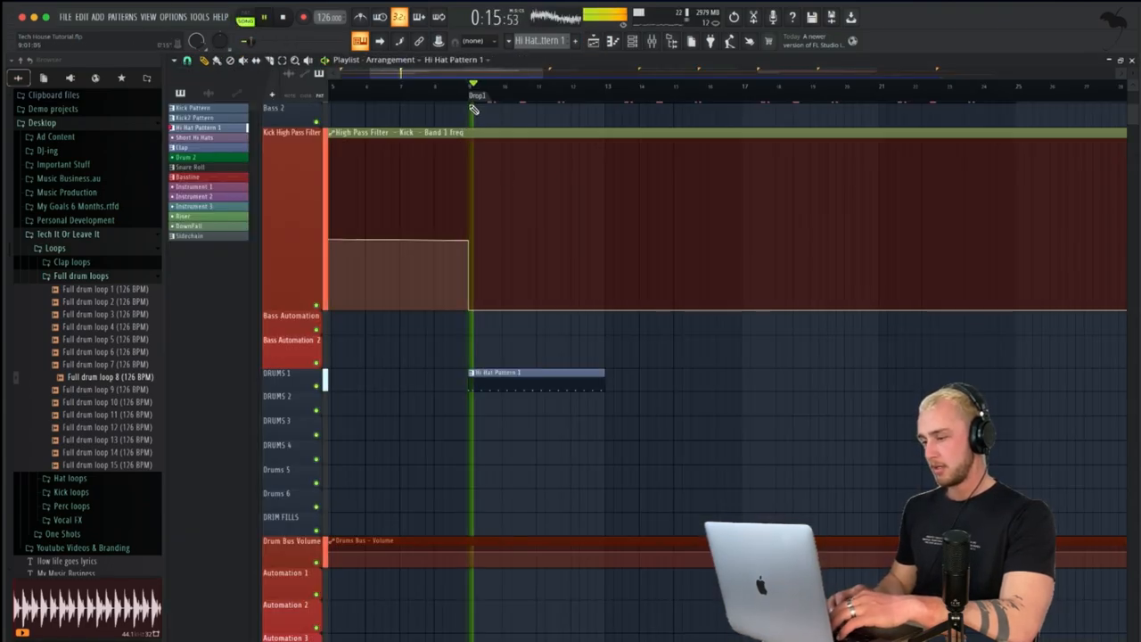
left_click(547, 384, "super")
key("super+b")
key("super+b")
key("super+b")
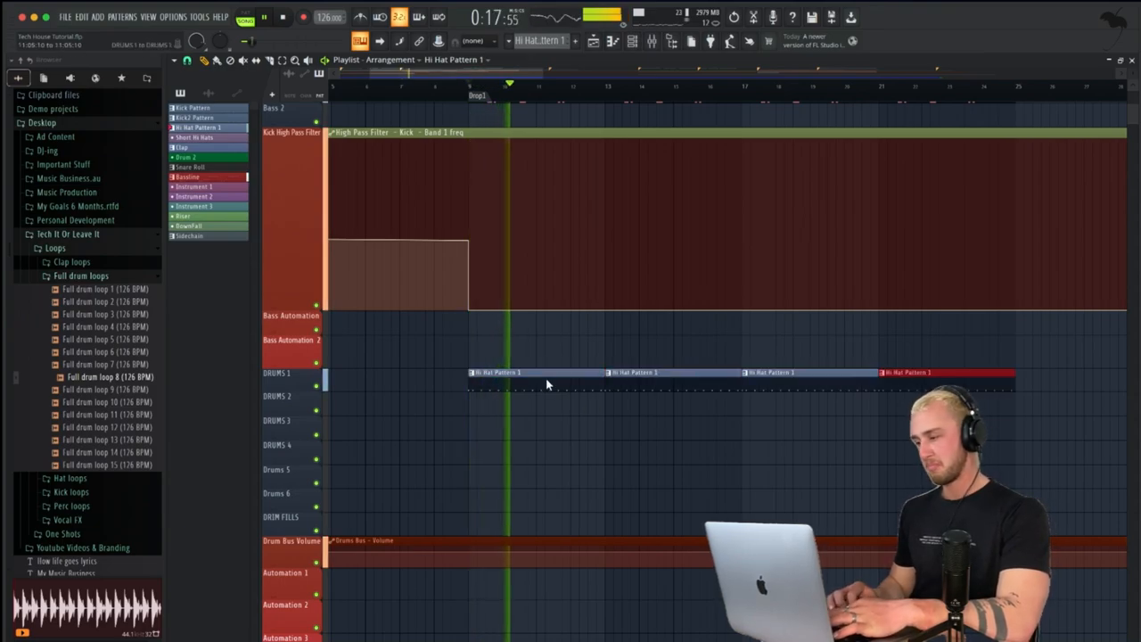
Step: Place the Clap pattern on DRUMS 2 at Drop1 and duplicate it once to fill up to bar 25
left_click(186, 150)
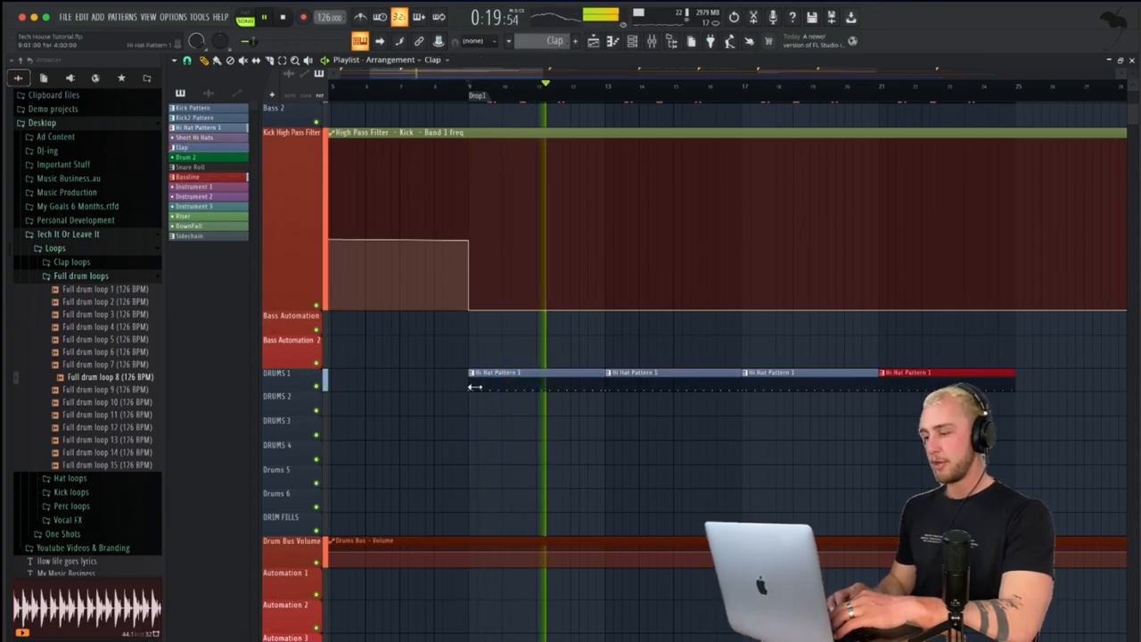
left_click(478, 398)
left_click(522, 407, "super")
key("super+b")
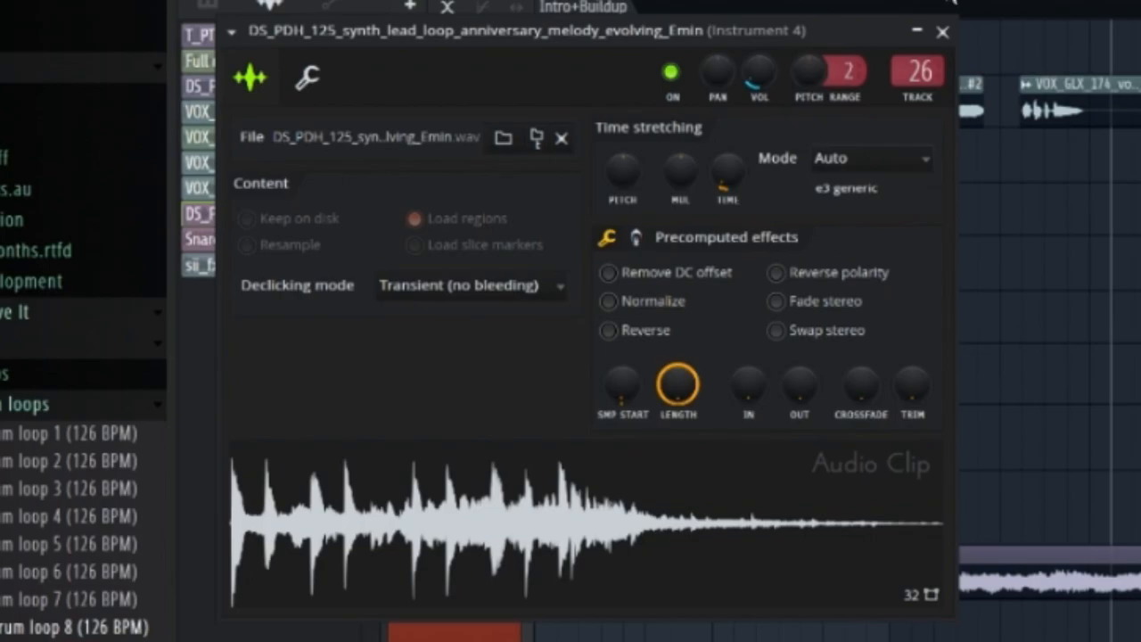
Step: Close the synth lead sample's settings, place its clip on Instrument 2 at bars 9 and 11, and start playback
left_click(943, 32)
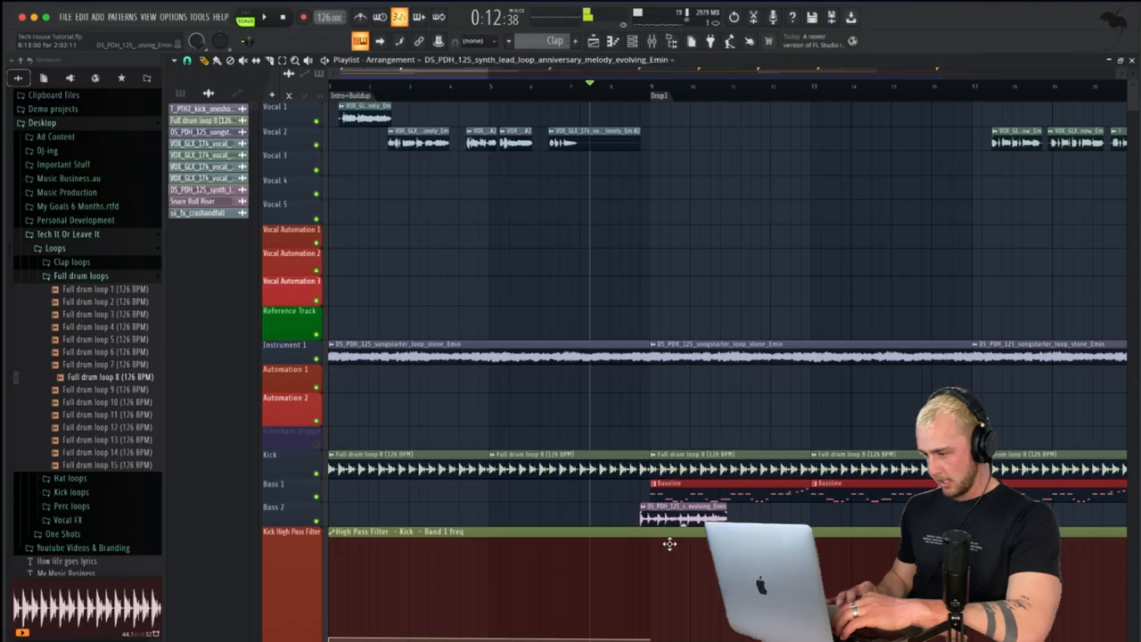
scroll(802, 357, "down", 10)
scroll(703, 622, "down", 10)
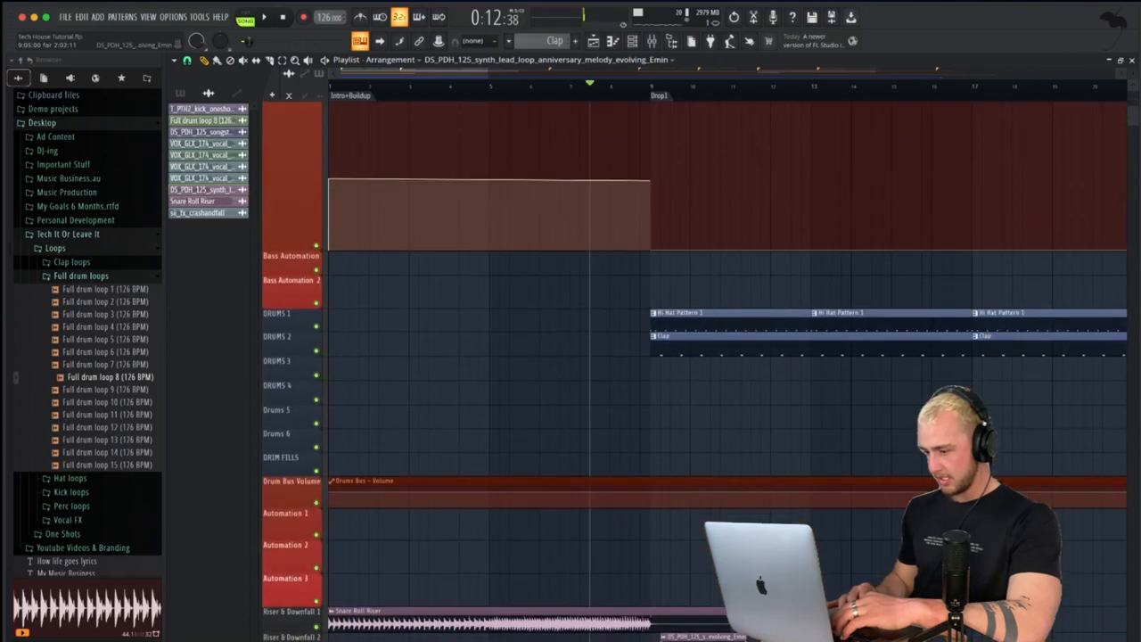
key("space")
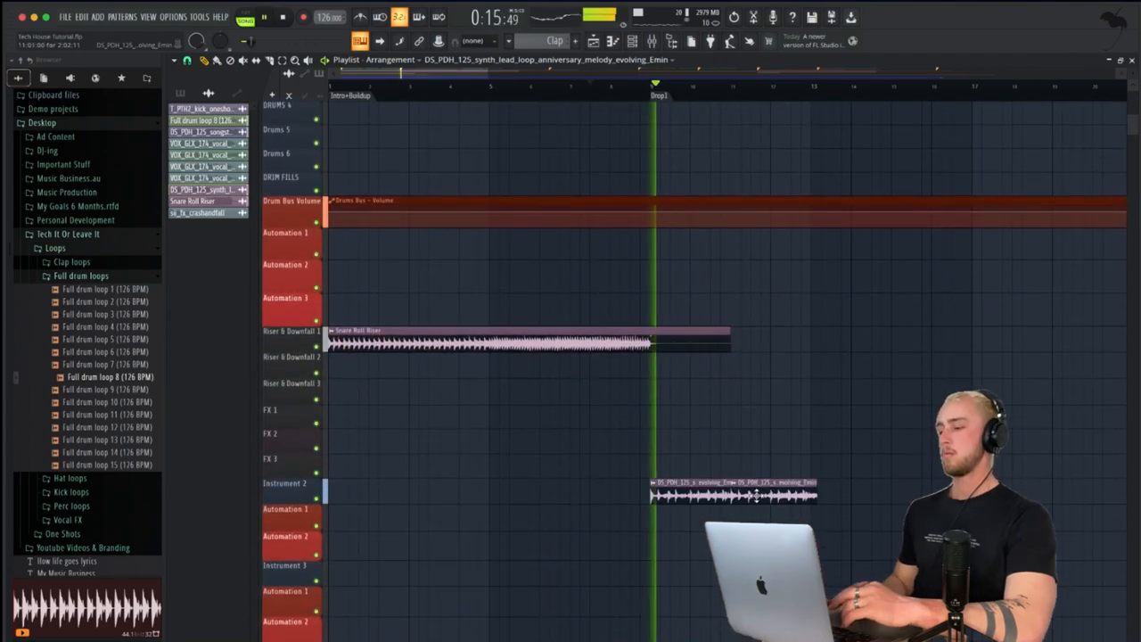
Step: Extend the evolving synth lead melody on Instrument 2 with further copies at bars 13, 15 and 17
scroll(753, 490, "down", 3)
scroll(753, 491, "right", 4)
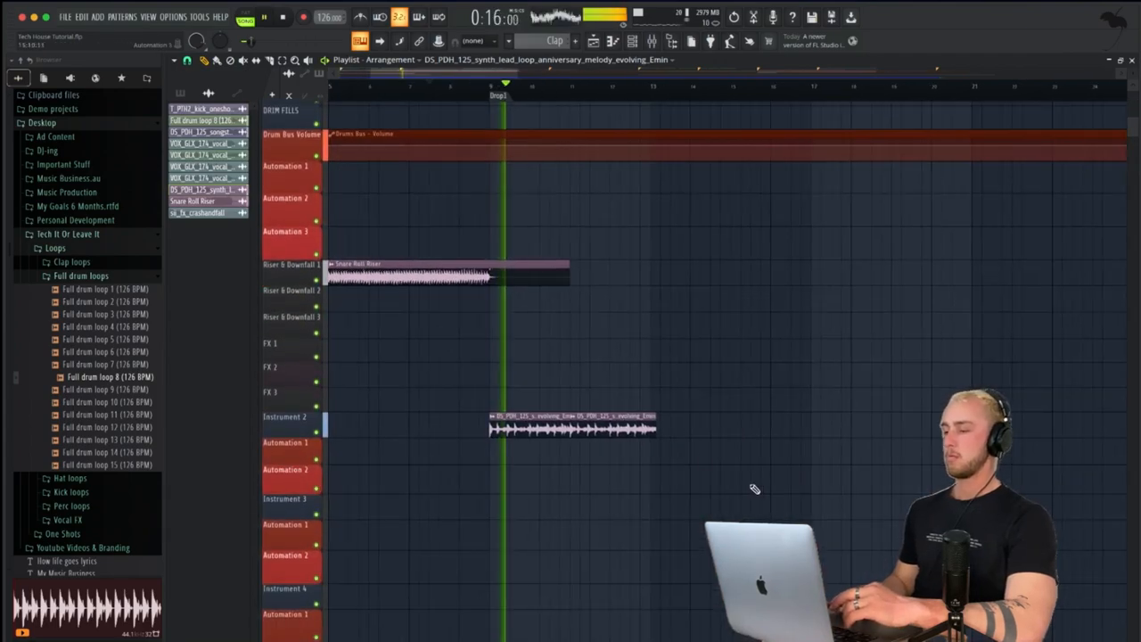
left_click(659, 401)
left_click_drag(664, 403, 669, 427)
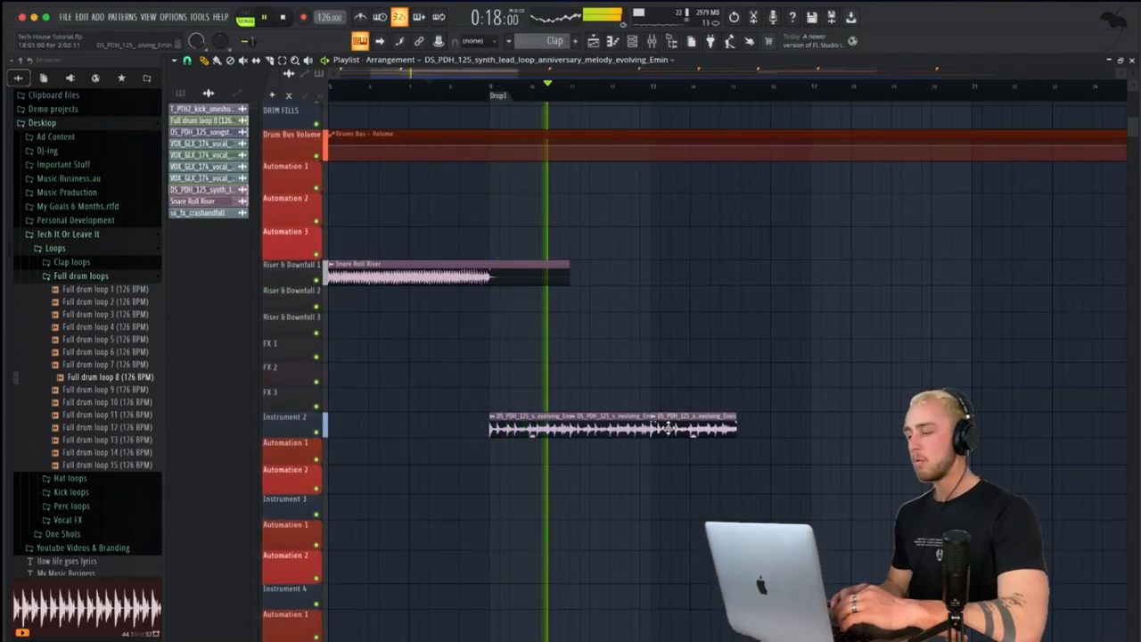
left_click(753, 403)
left_click_drag(753, 403, 760, 428)
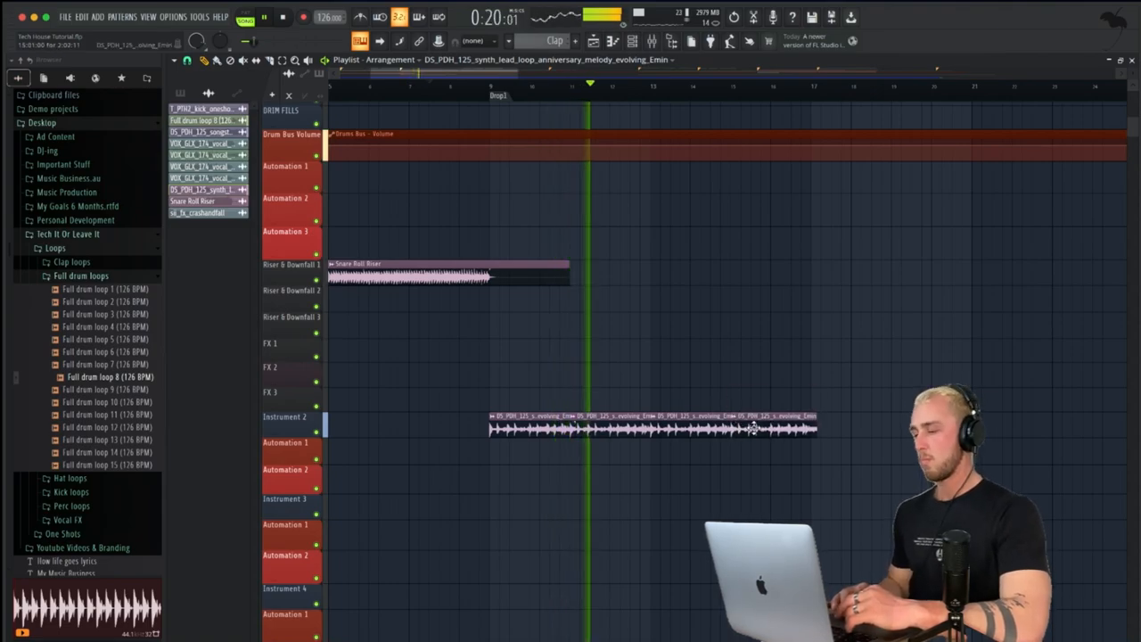
left_click(825, 402)
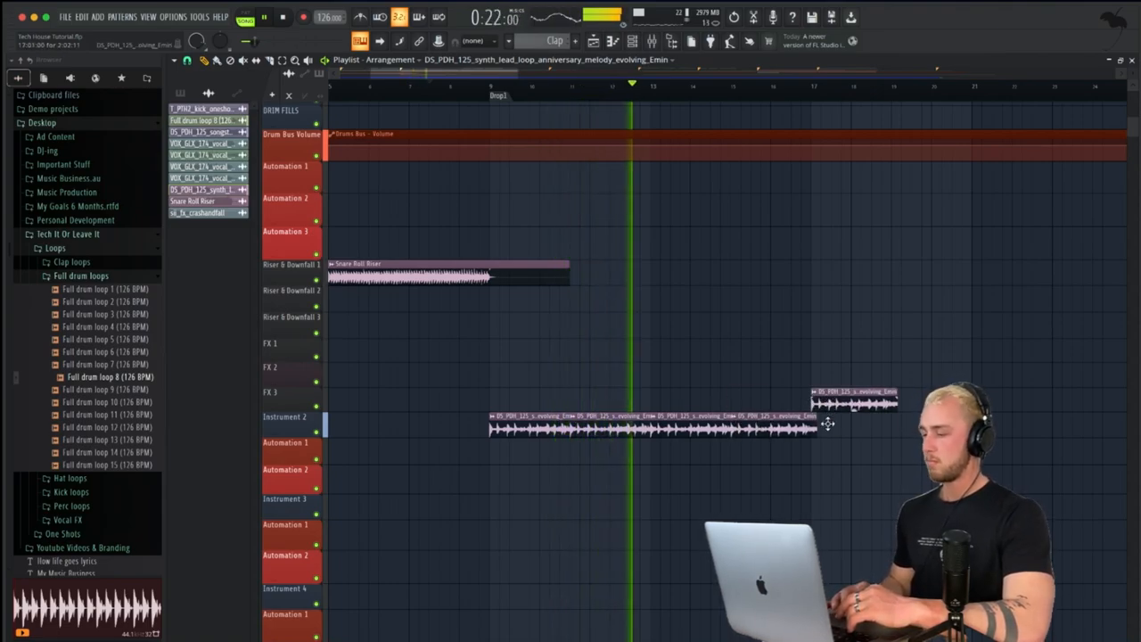
left_click_drag(825, 402, 828, 426)
scroll(857, 428, "right", 3)
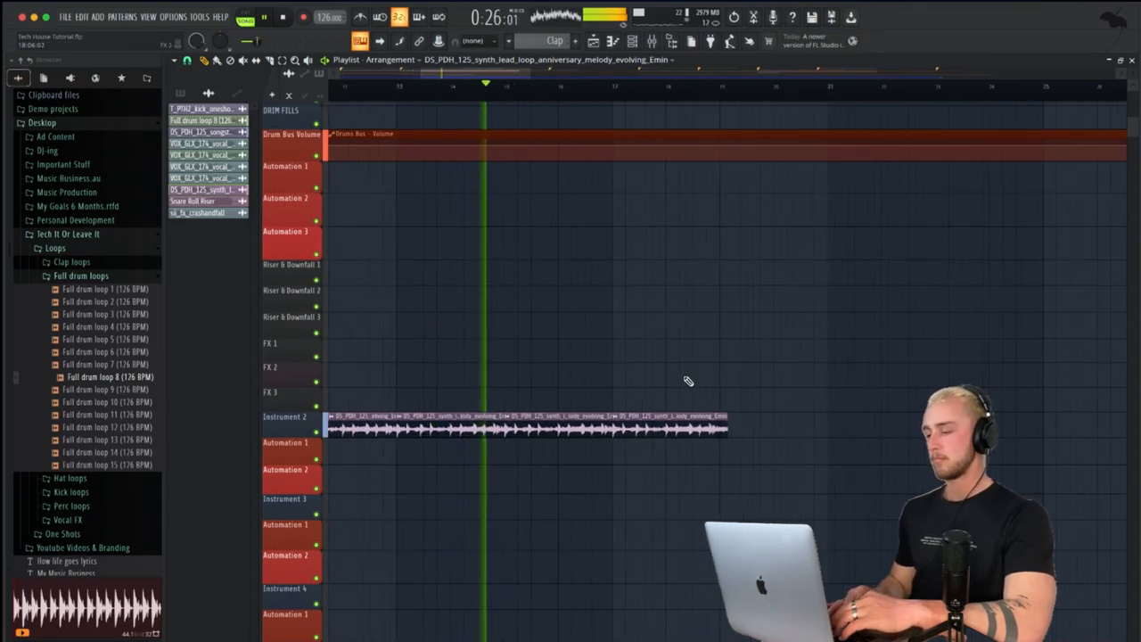
Step: Play back Drop1 around bar 17 and review how the vocal, bass and drum tracks line up
scroll(688, 380, "down", 1)
scroll(689, 381, "up", 6)
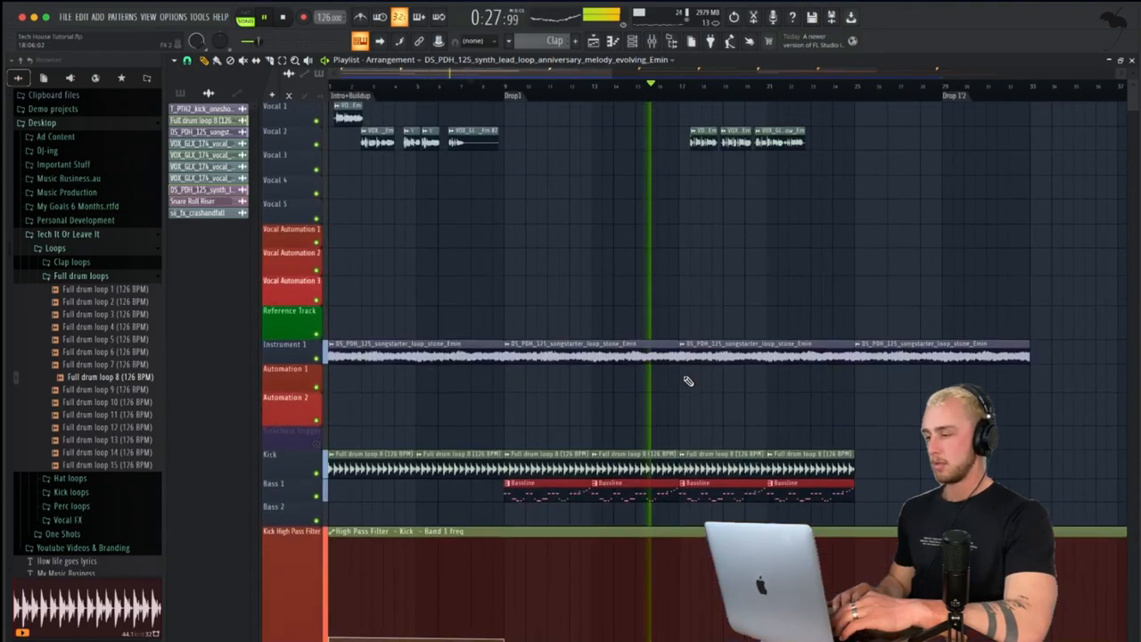
left_click_drag(634, 93, 719, 107)
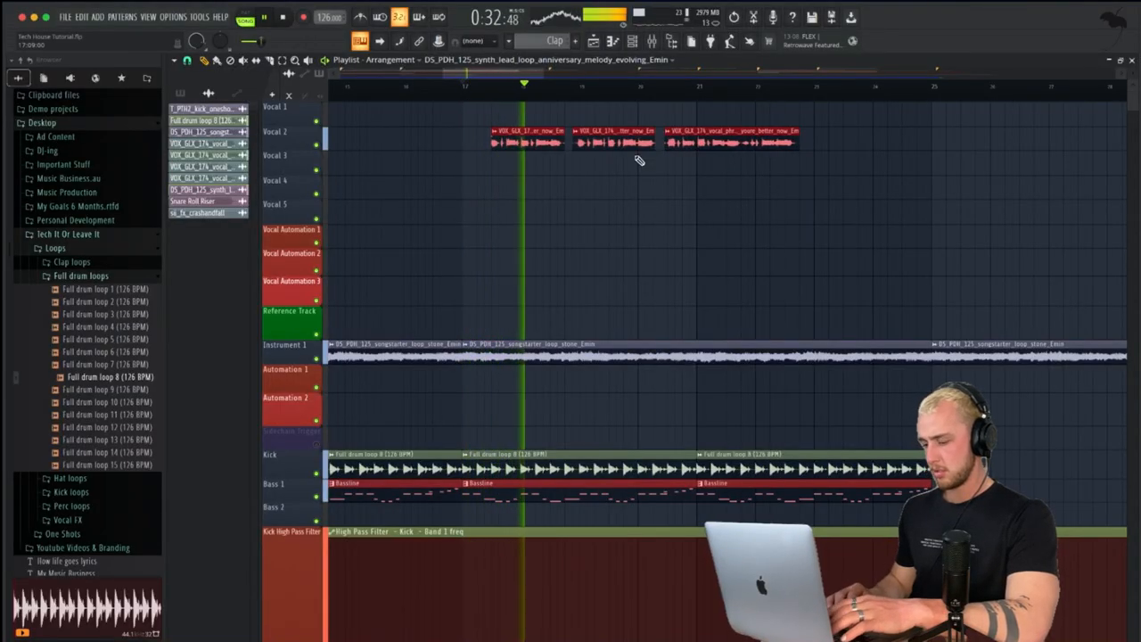
scroll(633, 210, "down", 1)
scroll(633, 210, "down", 11)
scroll(633, 211, "up", 5)
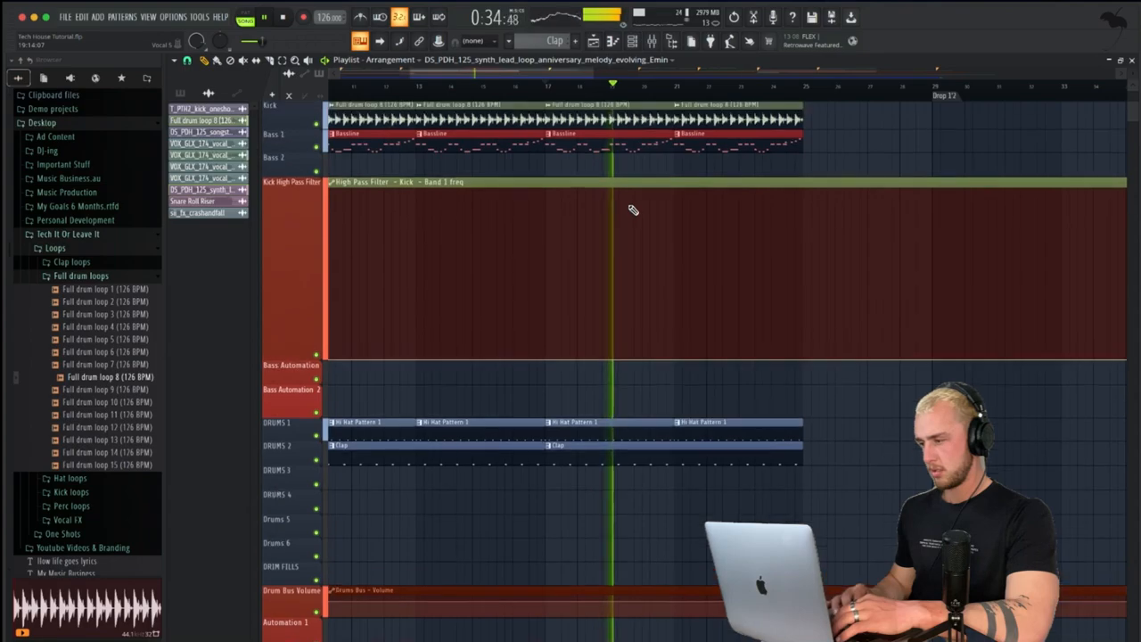
Step: Alternate more synth lead copies between FX 3 at bars 19 and 23 and Instrument 2 at bars 21 and 25
scroll(797, 275, "up", 10)
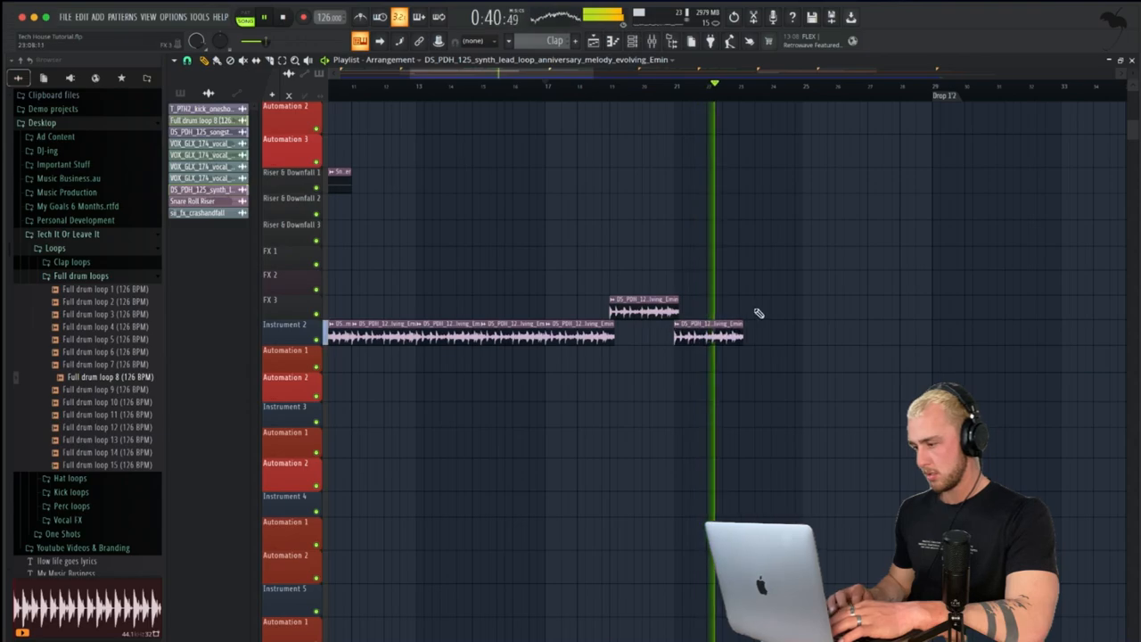
left_click(819, 336)
scroll(802, 334, "right", 2)
scroll(802, 334, "up", 1)
scroll(739, 343, "down", 3)
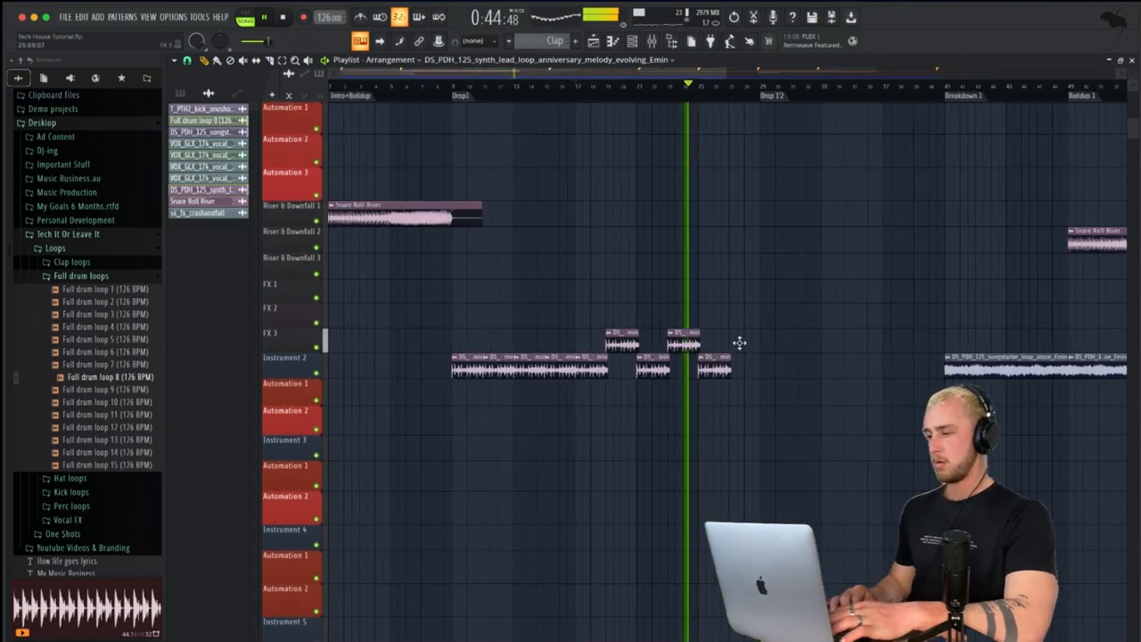
scroll(743, 375, "up", 2)
scroll(745, 435, "up", 3)
left_click_drag(745, 434, 817, 428)
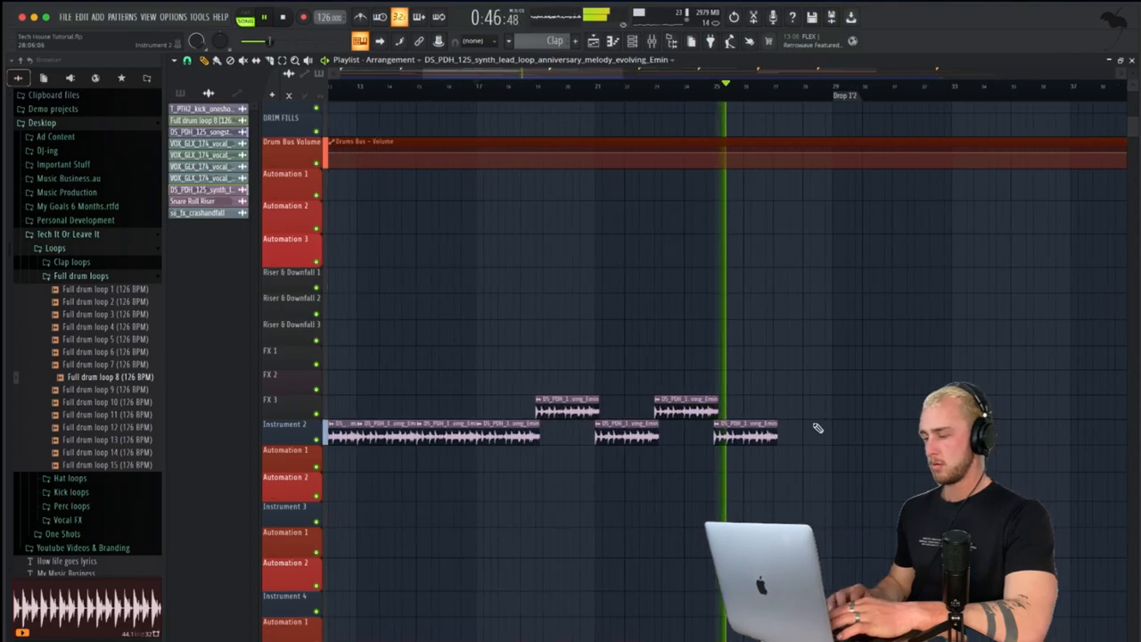
Step: Place the sii_fx_crashandfall sample on DRUMS 3 at Drop1 and play back the lead-in to the drop
scroll(818, 428, "up", 10)
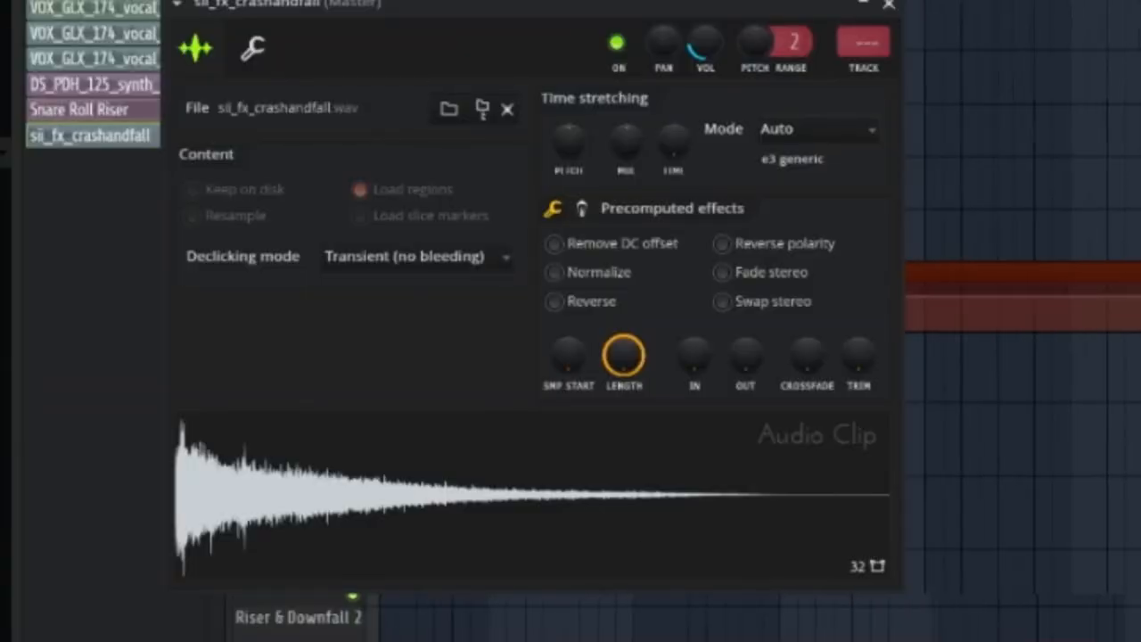
scroll(1022, 321, "up", 3)
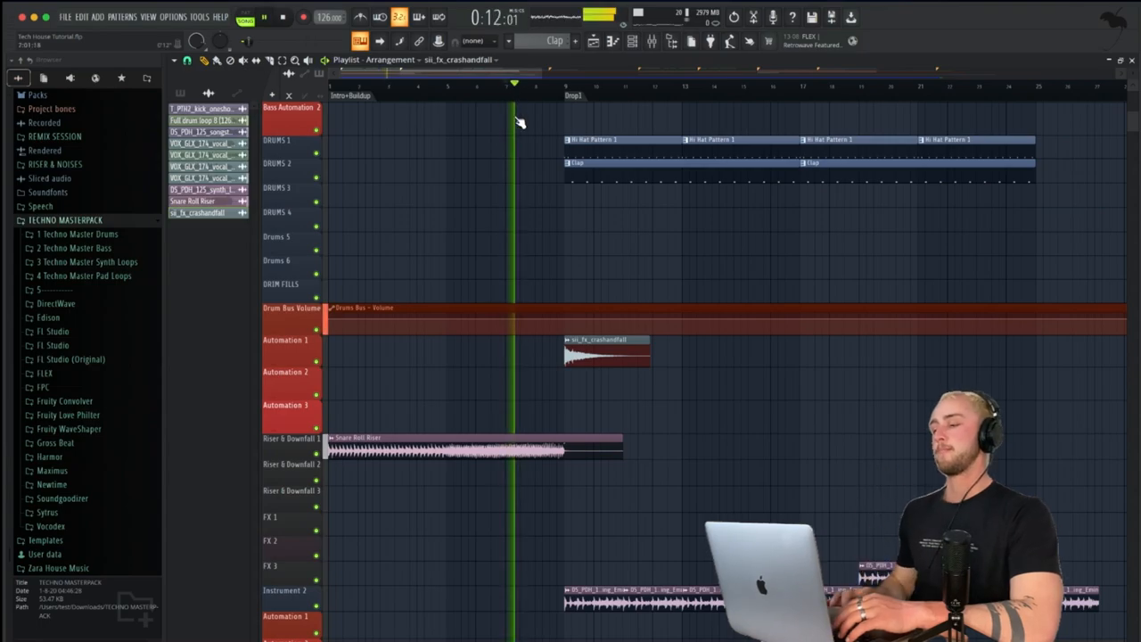
scroll(644, 387, "up", 2)
left_click_drag(549, 368, 546, 192)
key("space")
key("space")
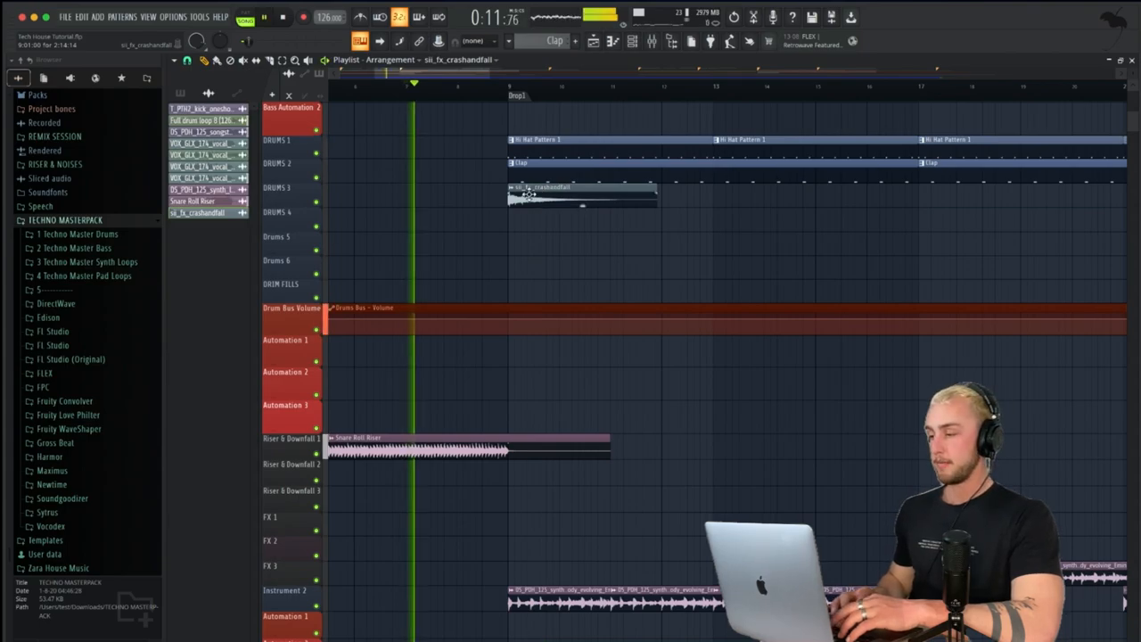
Step: Audition the start of Drop1 with the crash clip on DRUMS 3 removed and restore the clip
right_click(534, 192)
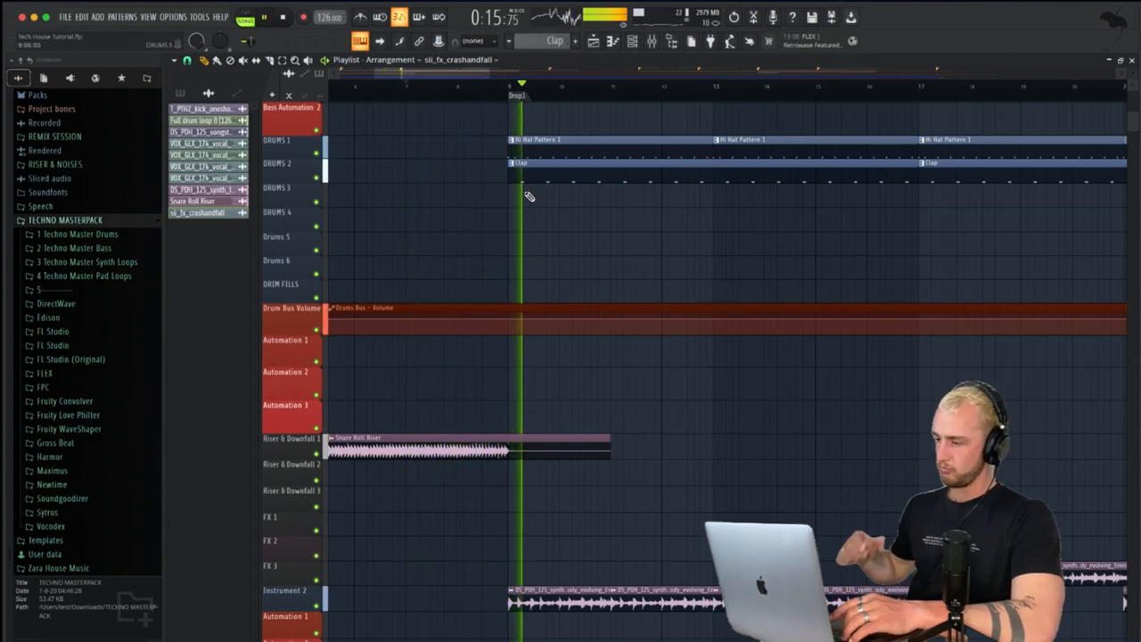
key("ctrl+z")
key("space")
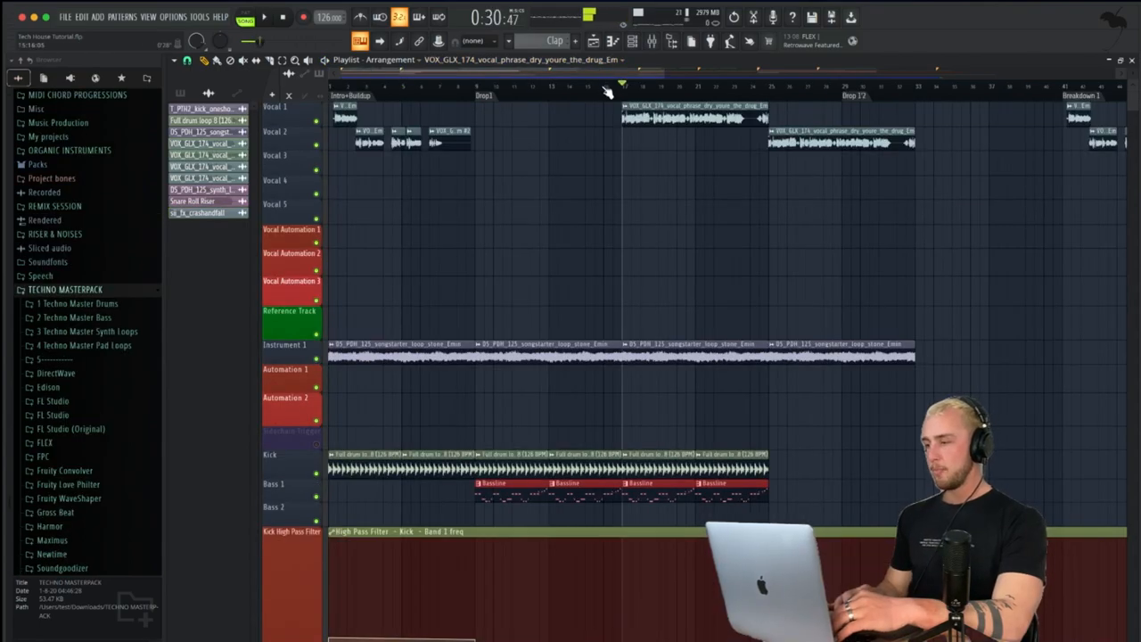
Step: Select the bars leading into and following bar 17 as the playback region and create a new pattern named Drum Fill
left_click_drag(591, 95, 642, 95)
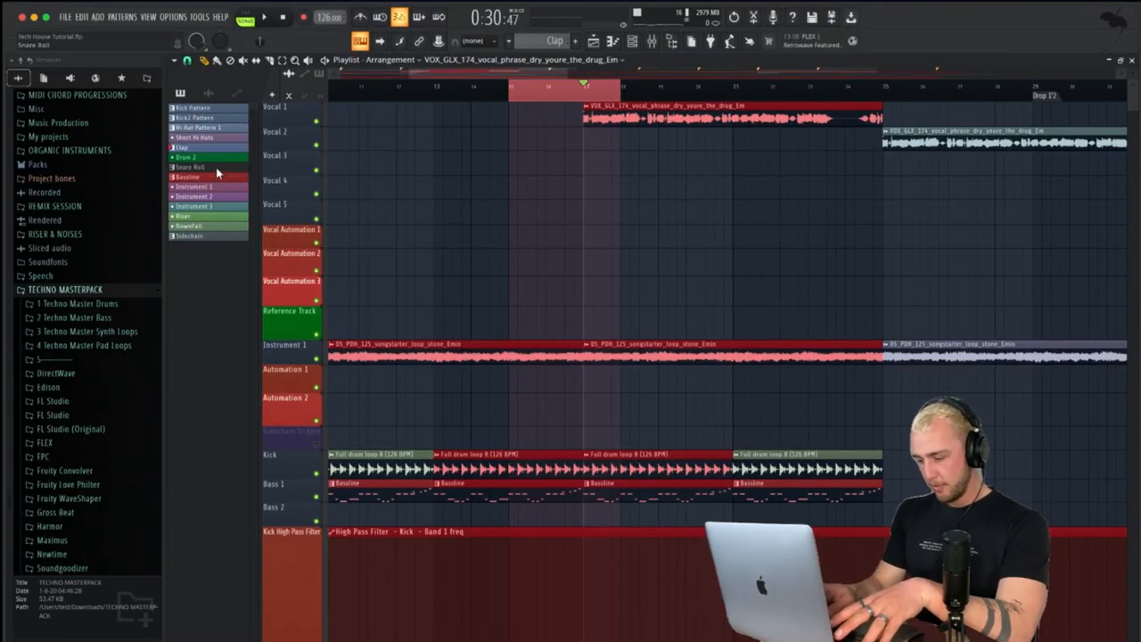
key("F4")
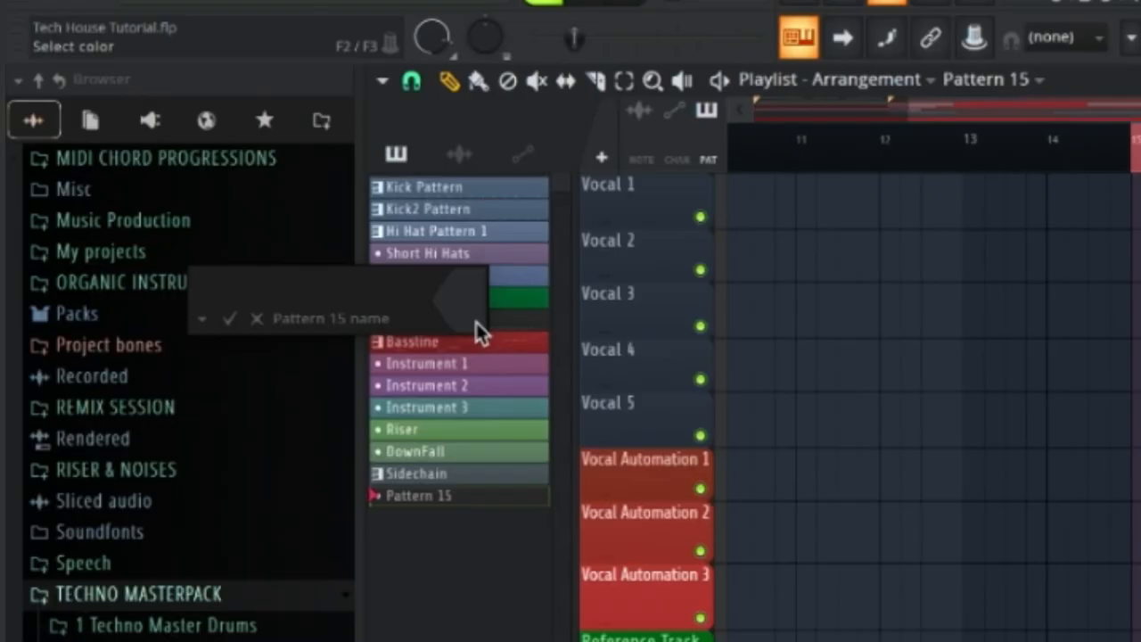
type("Drum Fill")
key("Return")
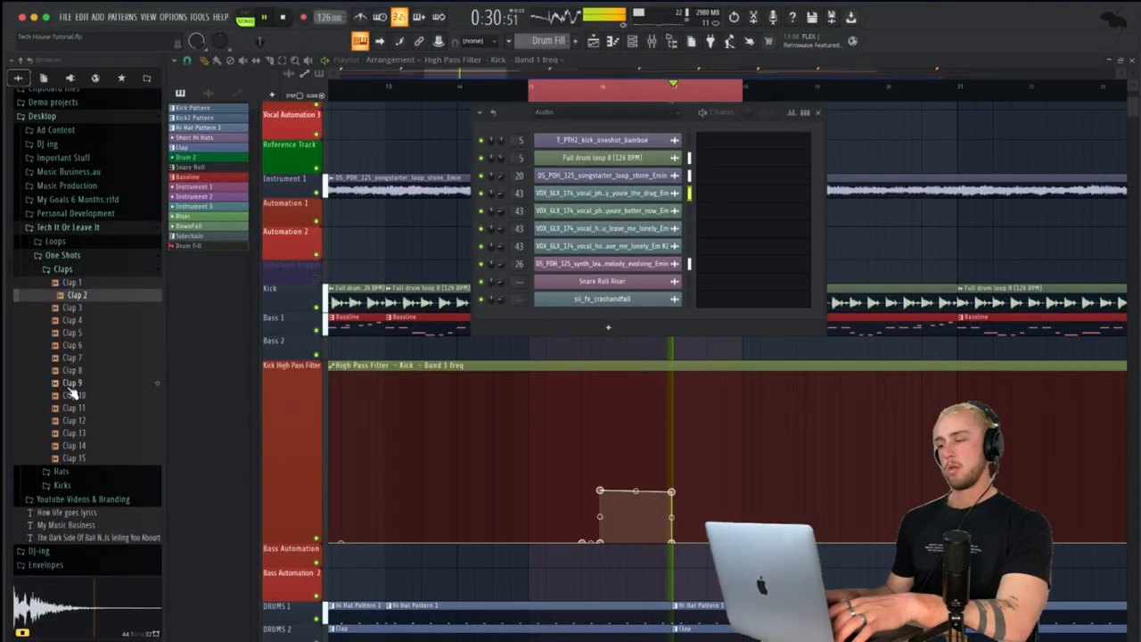
Step: Load the Clap 2 one-shot from the Claps folder as a channel for the Drum Fill pattern
right_click(80, 297)
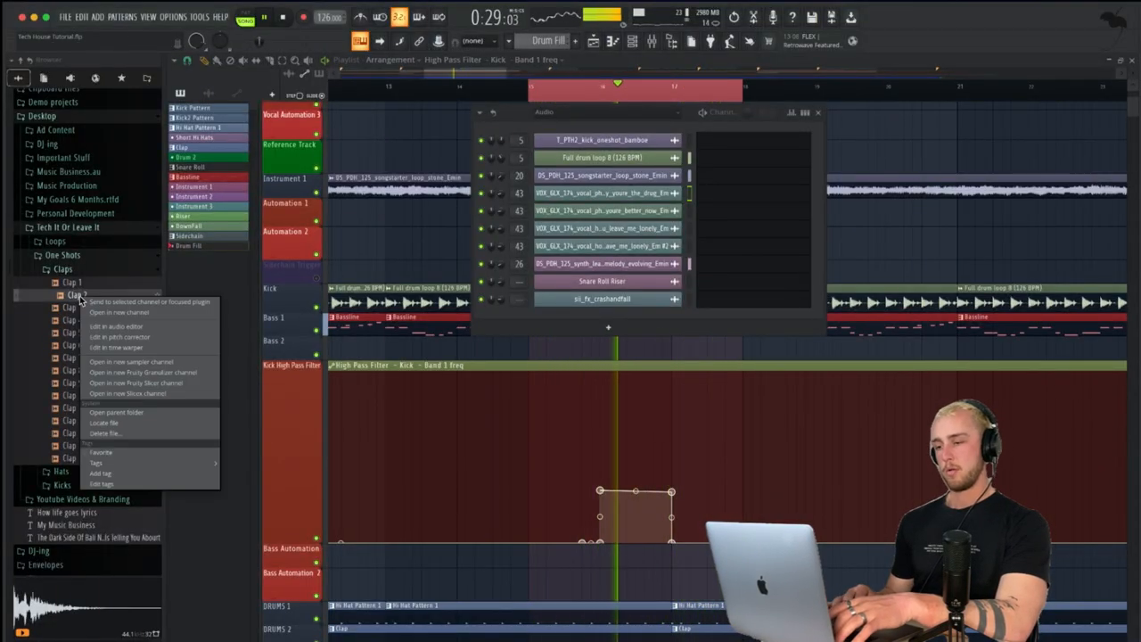
left_click(69, 302)
key("space")
right_click(81, 301)
left_click(82, 308)
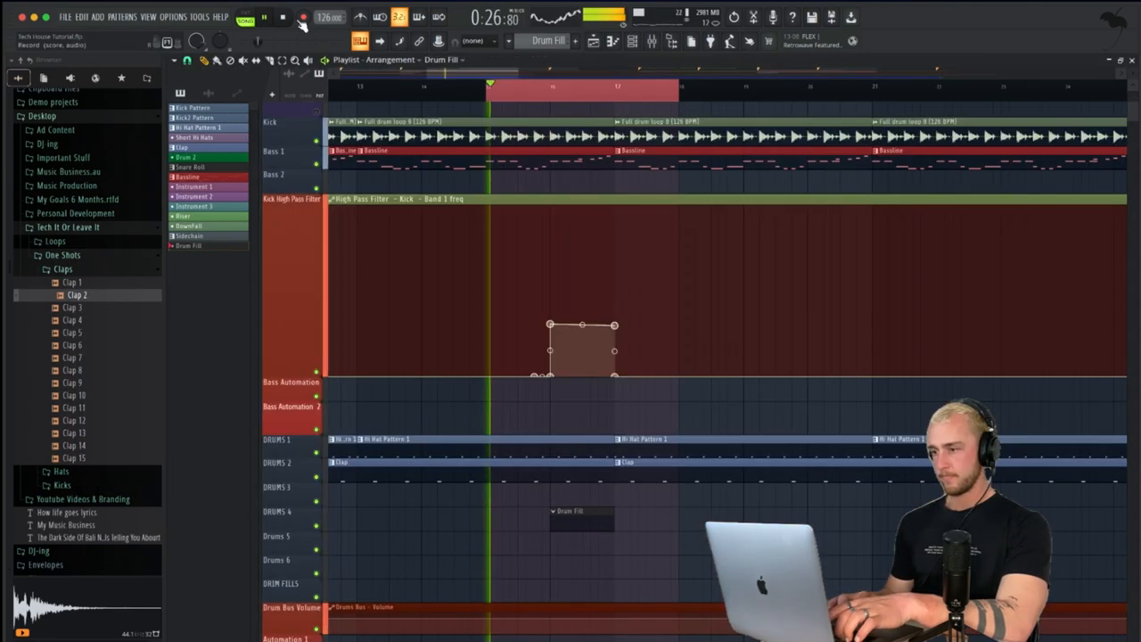
Step: Record a few quick clap hits at the end of the Drum Fill clip in bar 16 on DRUMS 4
left_click(303, 18)
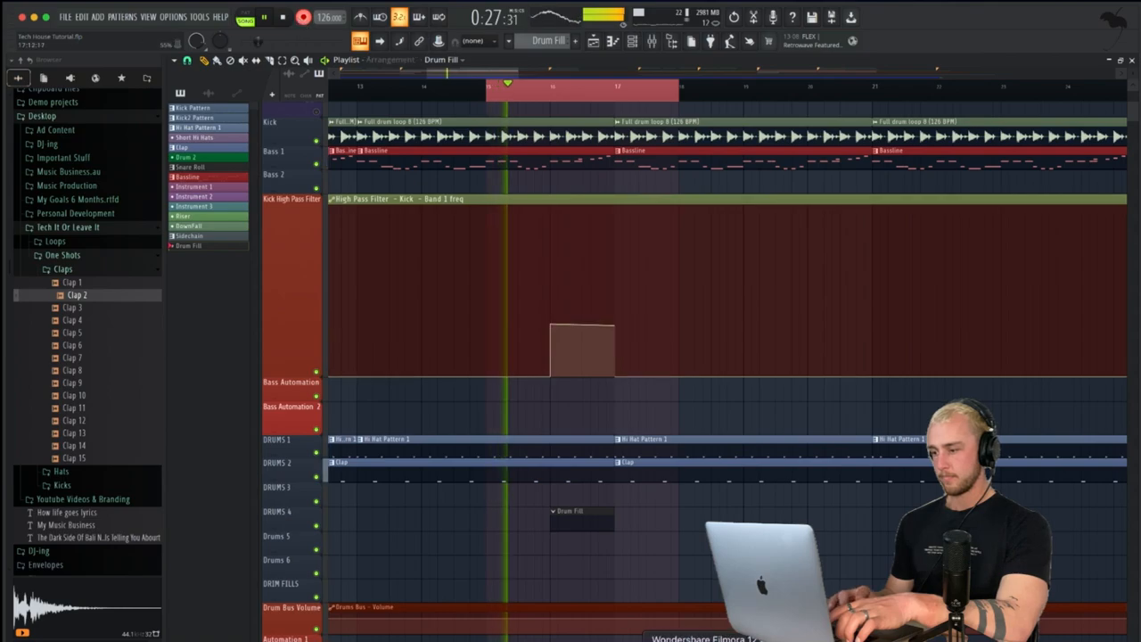
key("q")
key("q")
key("q")
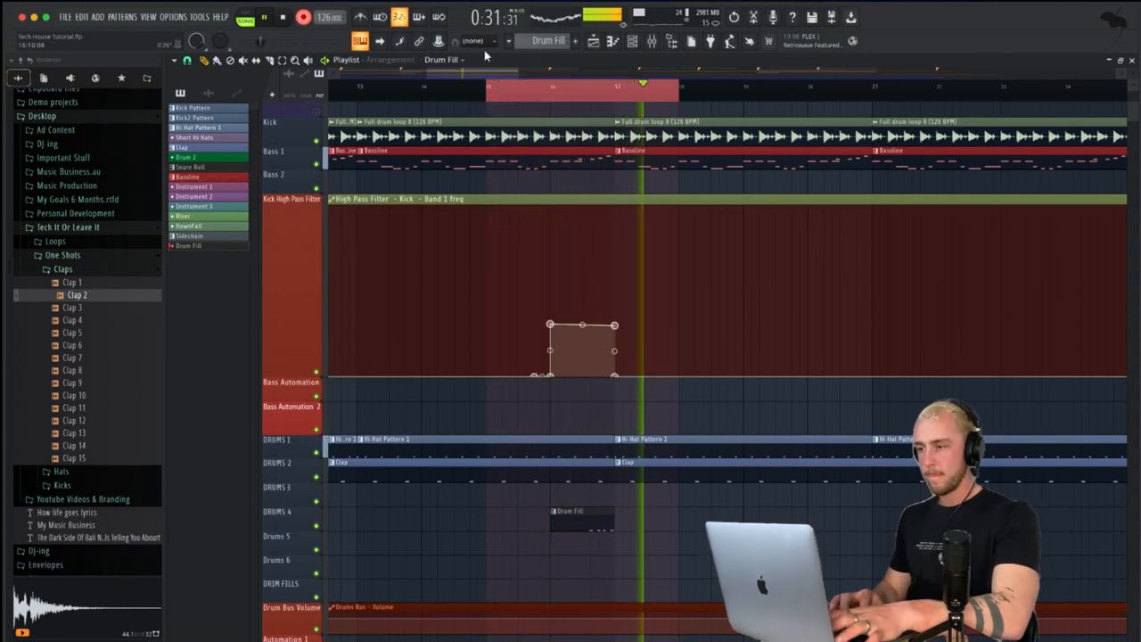
key("space")
Step: Place a copy of the sii_fx_crashandfall sample on DRUMS 4 at bar 17, right after the Drum Fill clip
scroll(480, 424, "left", 3)
scroll(480, 425, "down", 2)
scroll(481, 424, "down", 4)
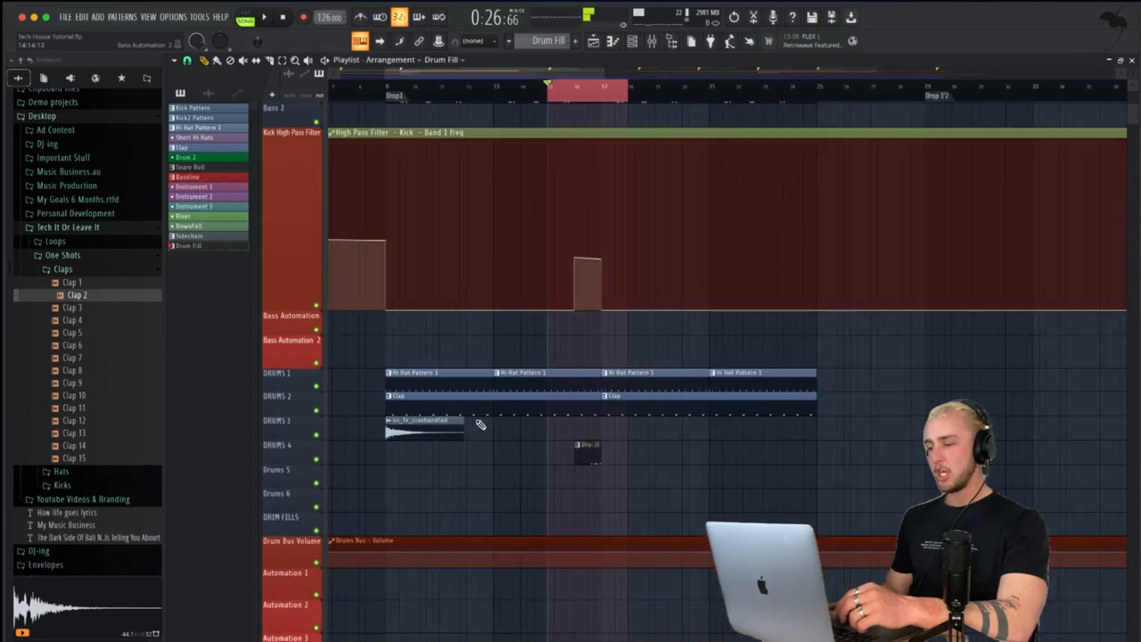
left_click(417, 420)
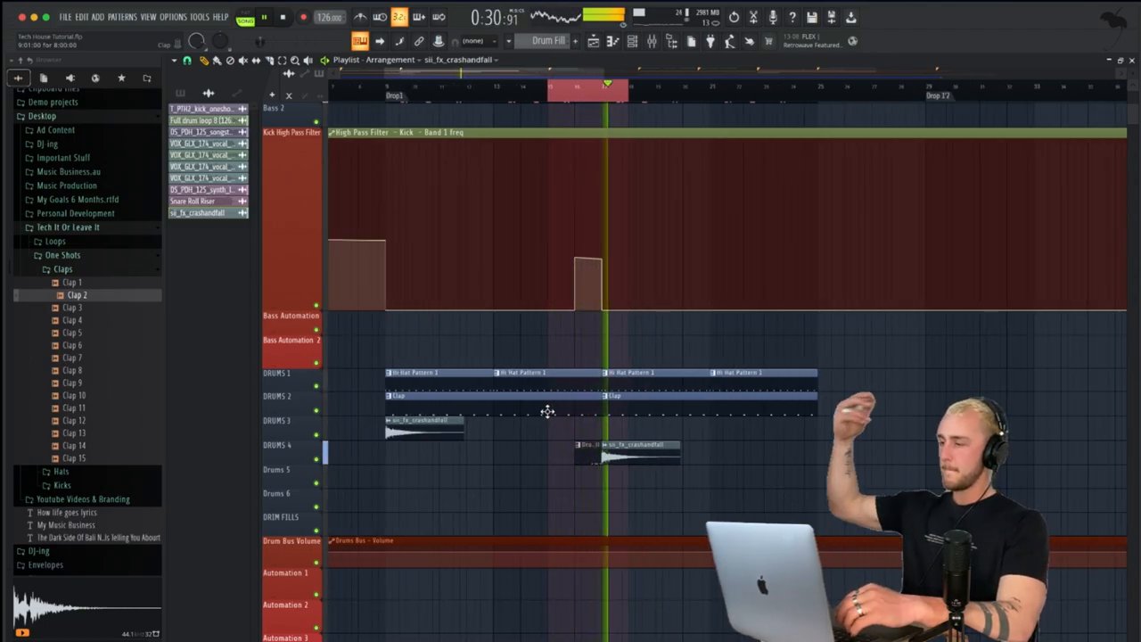
Step: Set the mix of ValhallaSupermassive on the Master Bus to 0.0 % and bring up that parameter's automation options
scroll(608, 445, "down", 4)
scroll(609, 446, "up", 3)
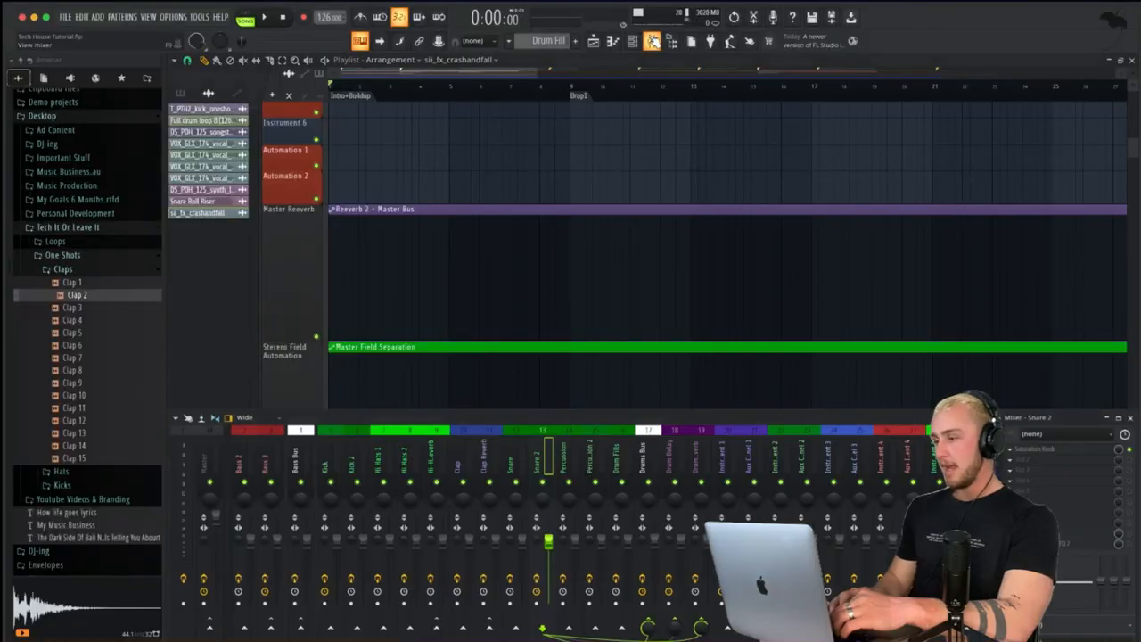
scroll(687, 436, "right", 5)
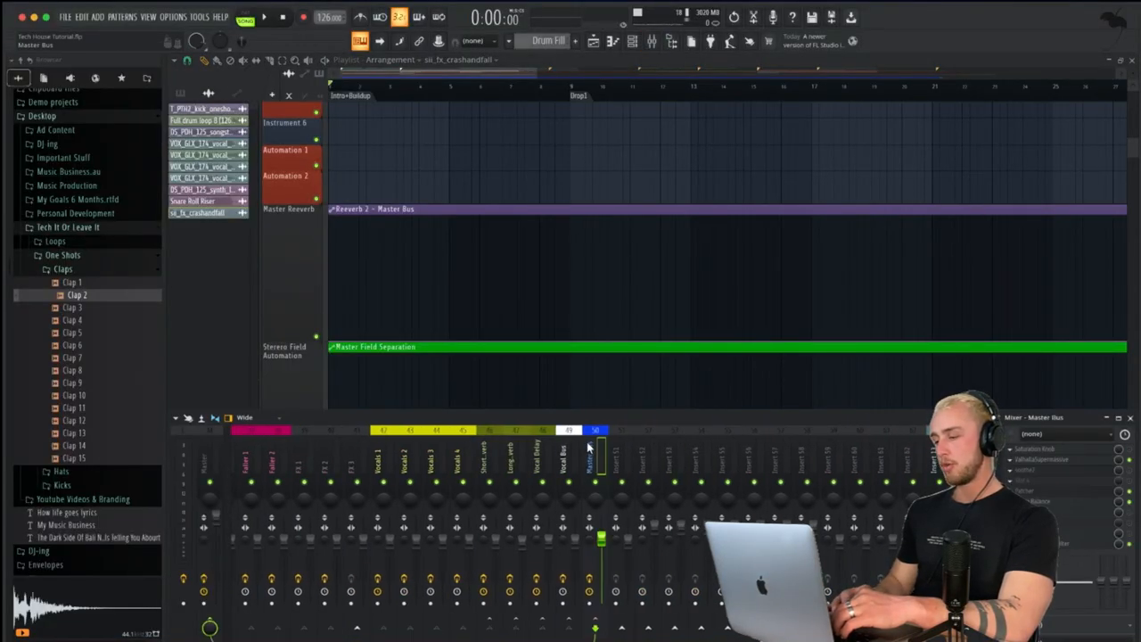
left_click(1052, 460)
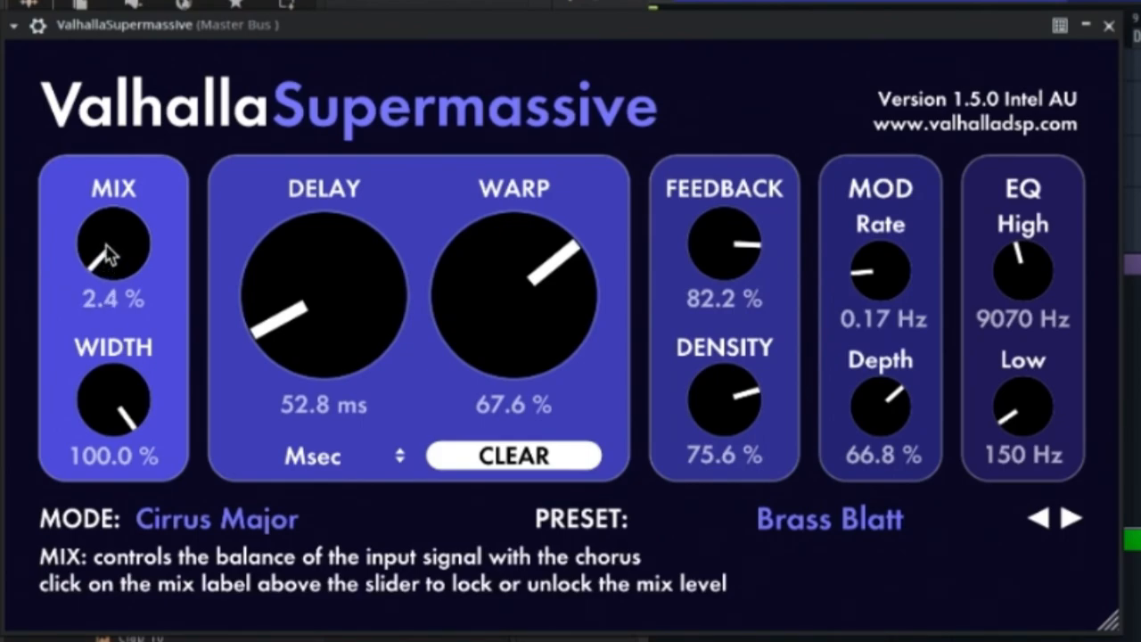
left_click_drag(105, 245, 106, 244)
left_click_drag(104, 223, 117, 304)
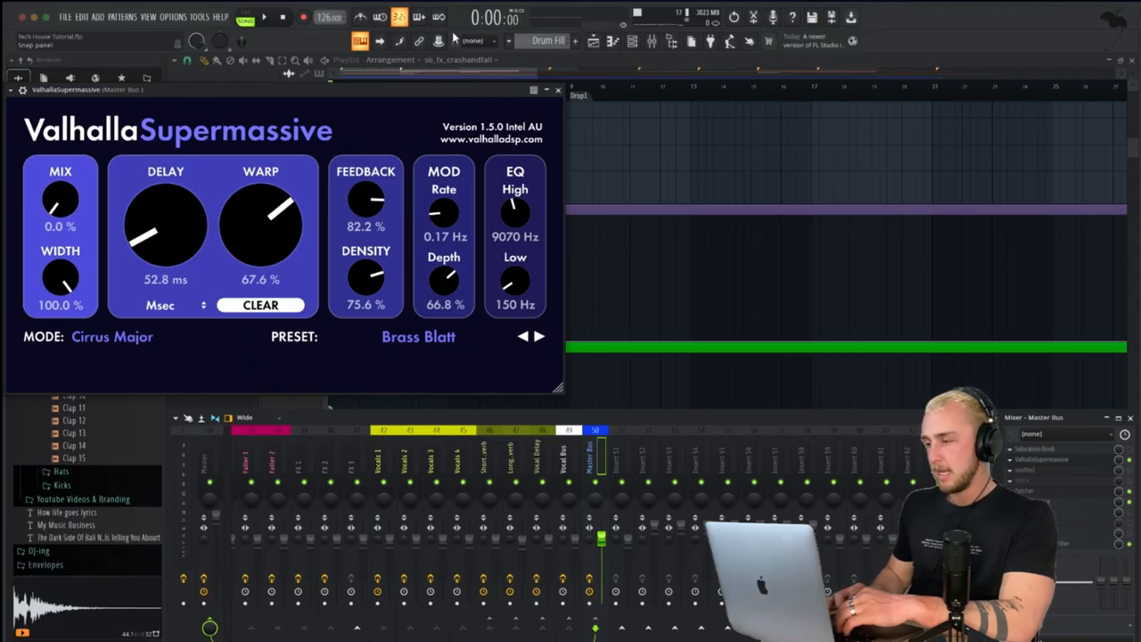
left_click(440, 42)
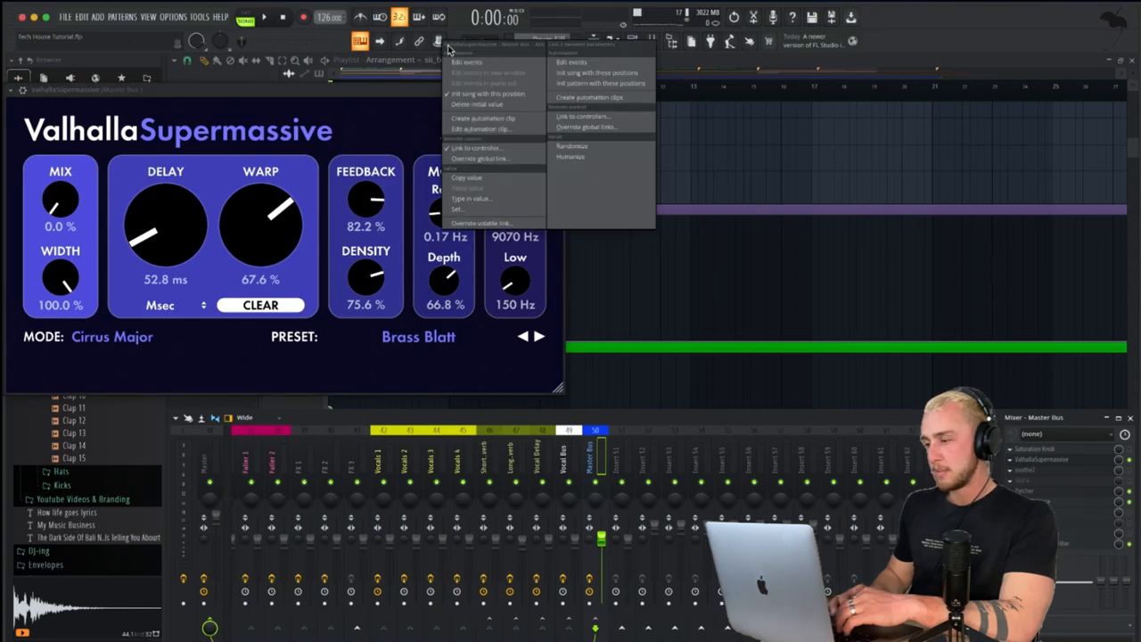
left_click(604, 102)
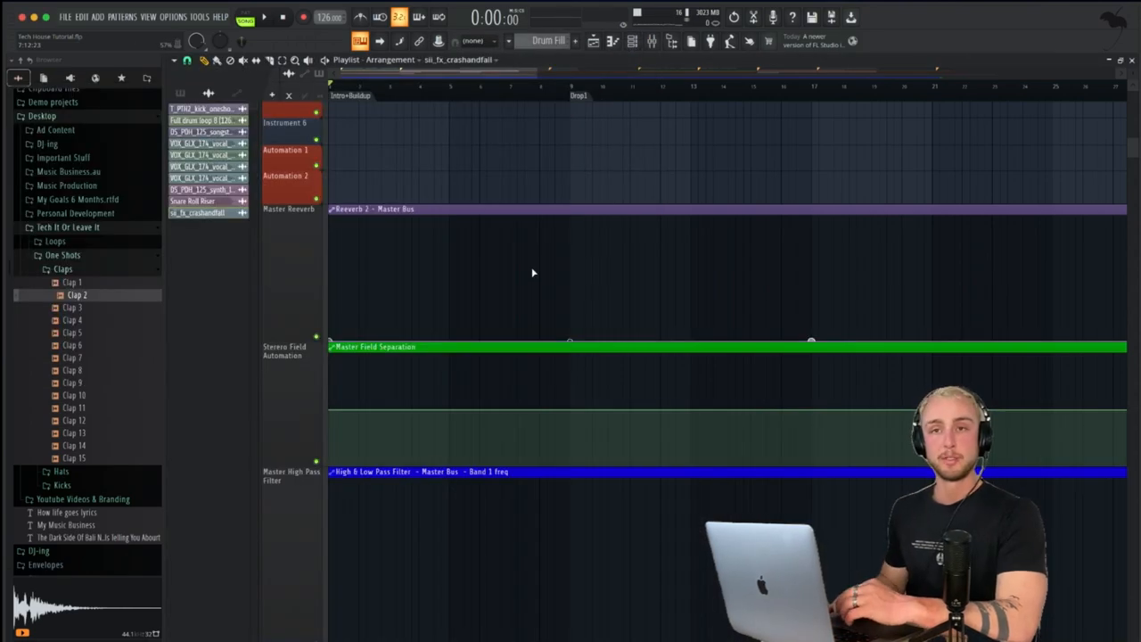
Step: Shape the Reeverb 2 - Master Bus automation to rise from the intro to bar 9 and fall sharply at Drop1
left_click(369, 209)
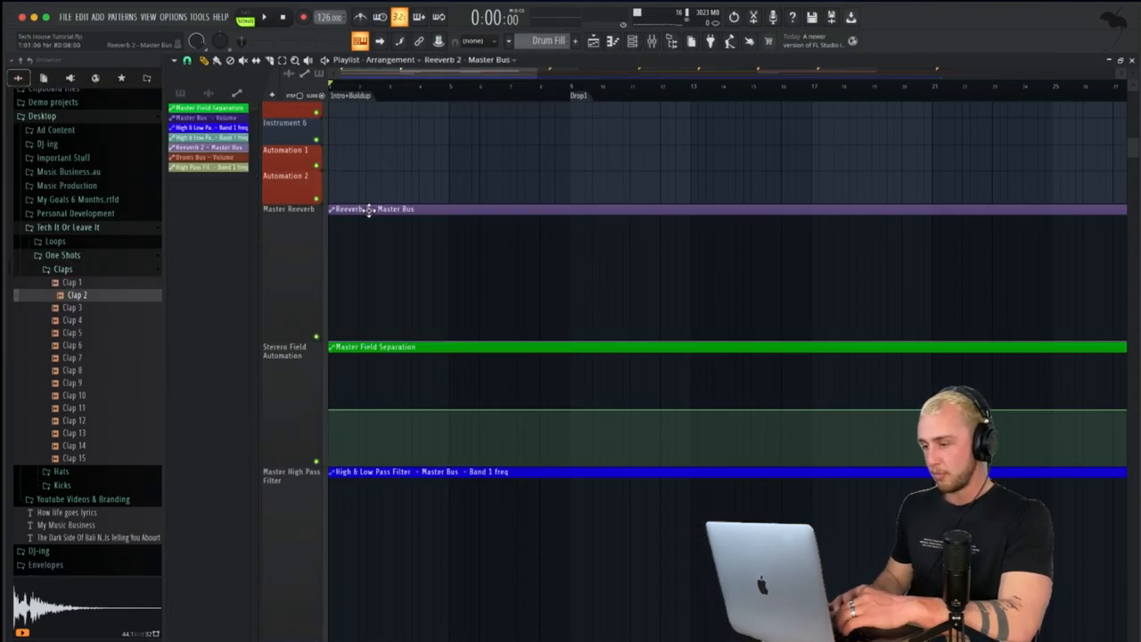
left_click_drag(510, 317, 564, 273)
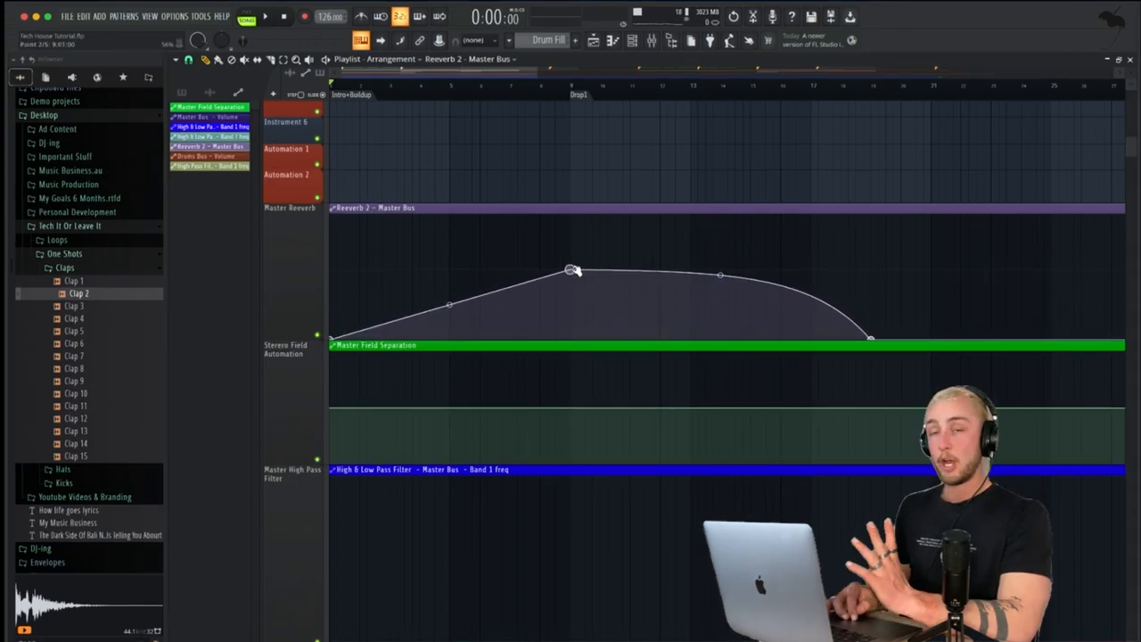
right_click(567, 337)
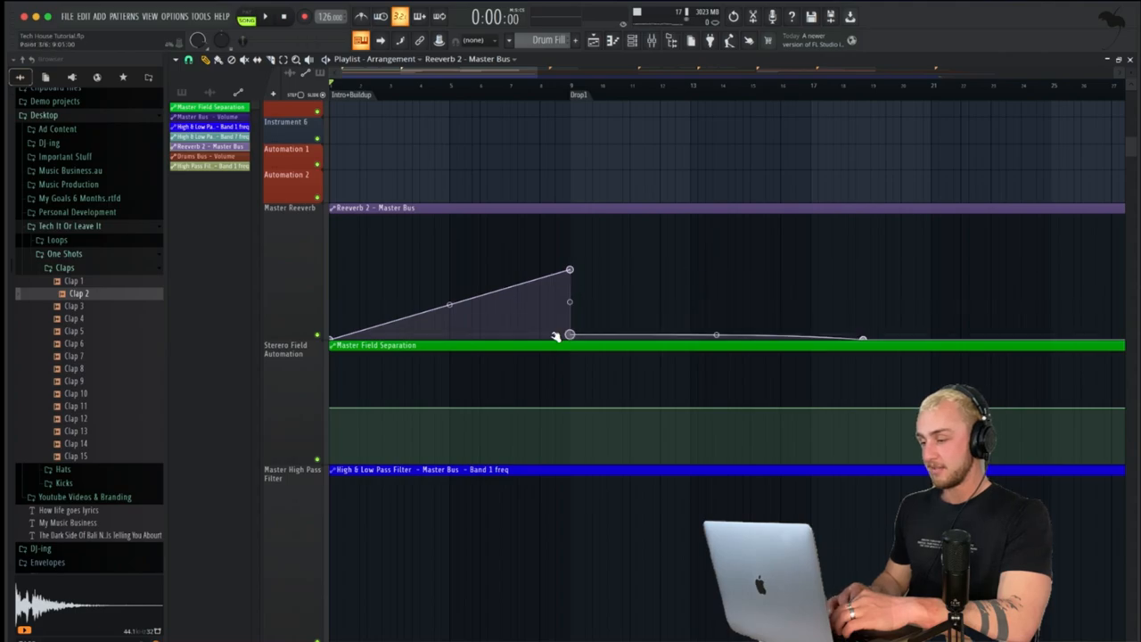
Step: Bend the reverb automation's rise into a slow-starting curve and lower its peak at Drop1 during playback
key("space")
left_click_drag(449, 305, 449, 327)
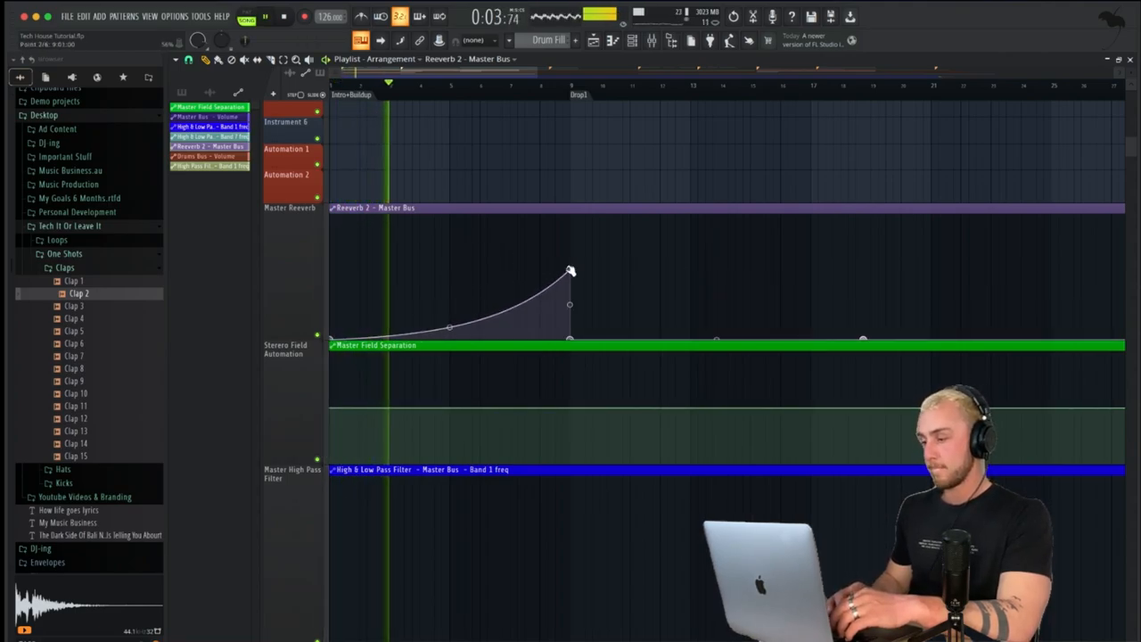
left_click_drag(571, 269, 571, 294)
Step: Trim the Full drum loop 8 clip on the Kick track to end about half a bar before Drop1
scroll(535, 242, "up", 15)
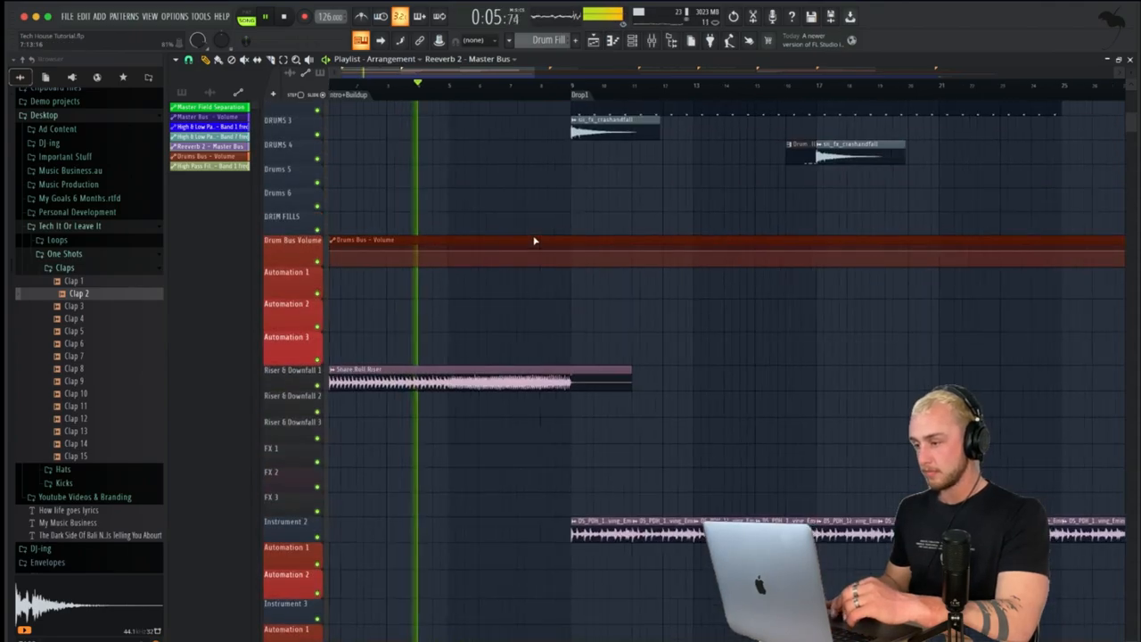
scroll(535, 241, "up", 3)
scroll(535, 241, "down", 3)
scroll(535, 240, "down", 10)
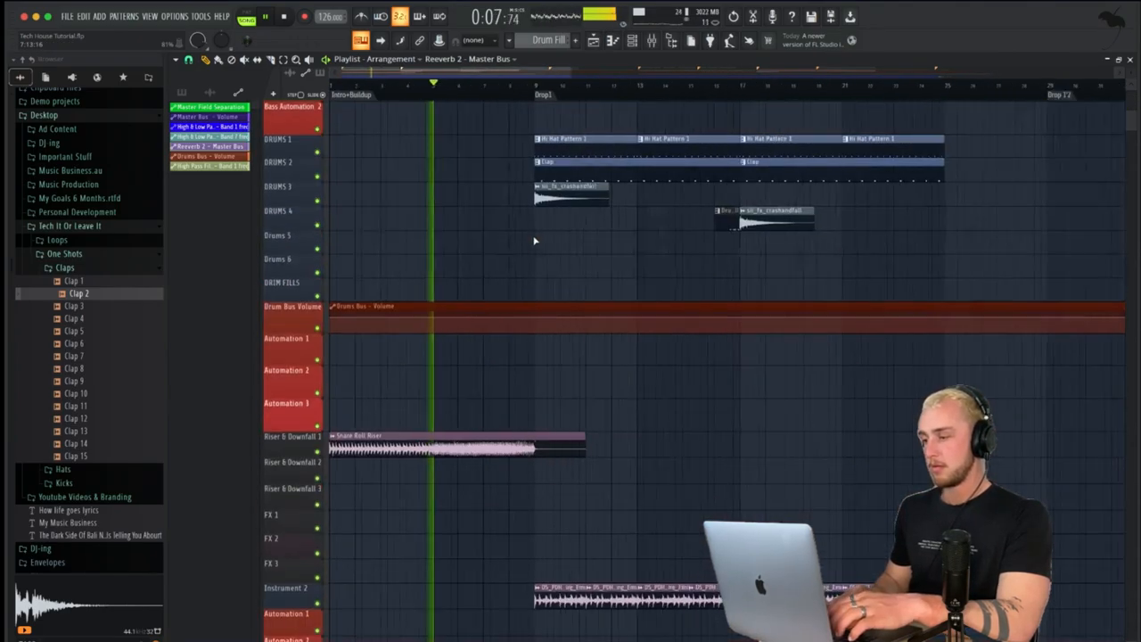
scroll(535, 241, "up", 5)
scroll(484, 324, "down", 10)
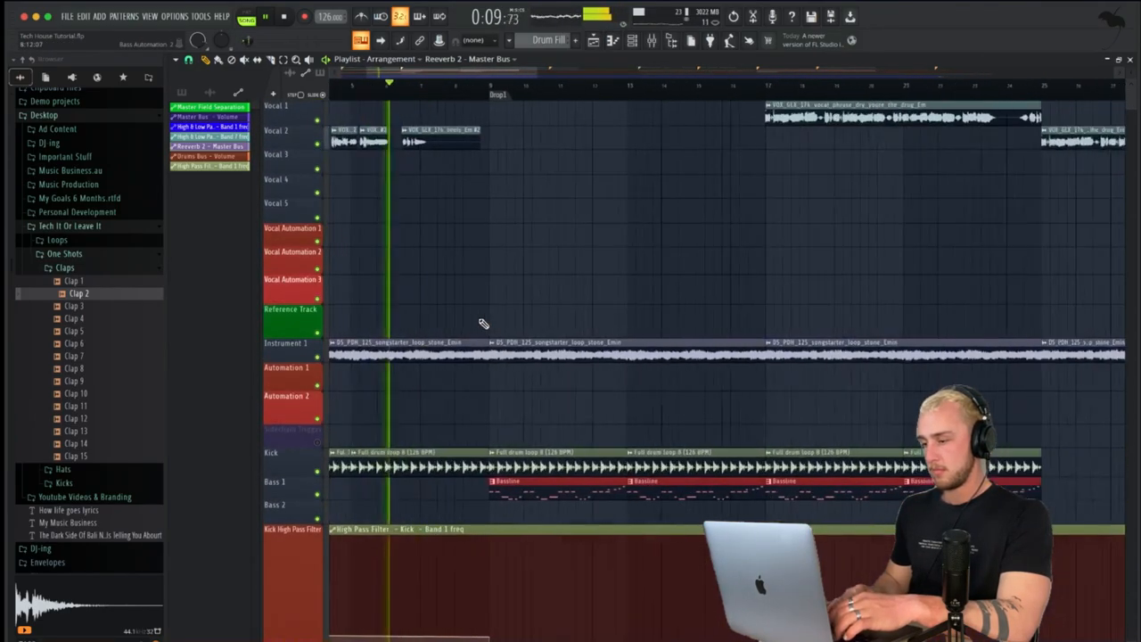
left_click_drag(489, 455, 472, 456)
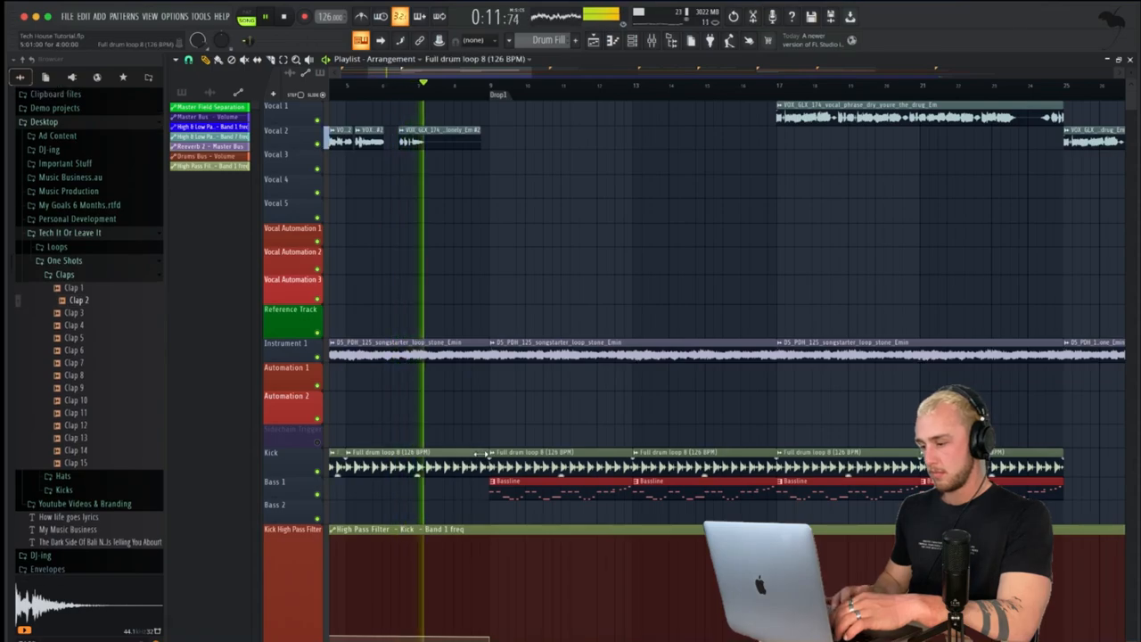
Step: Listen through Drop1 past bar 17 and review the kick gap, drum fill, crash and vocal entry across the tracks
scroll(472, 455, "up", 3)
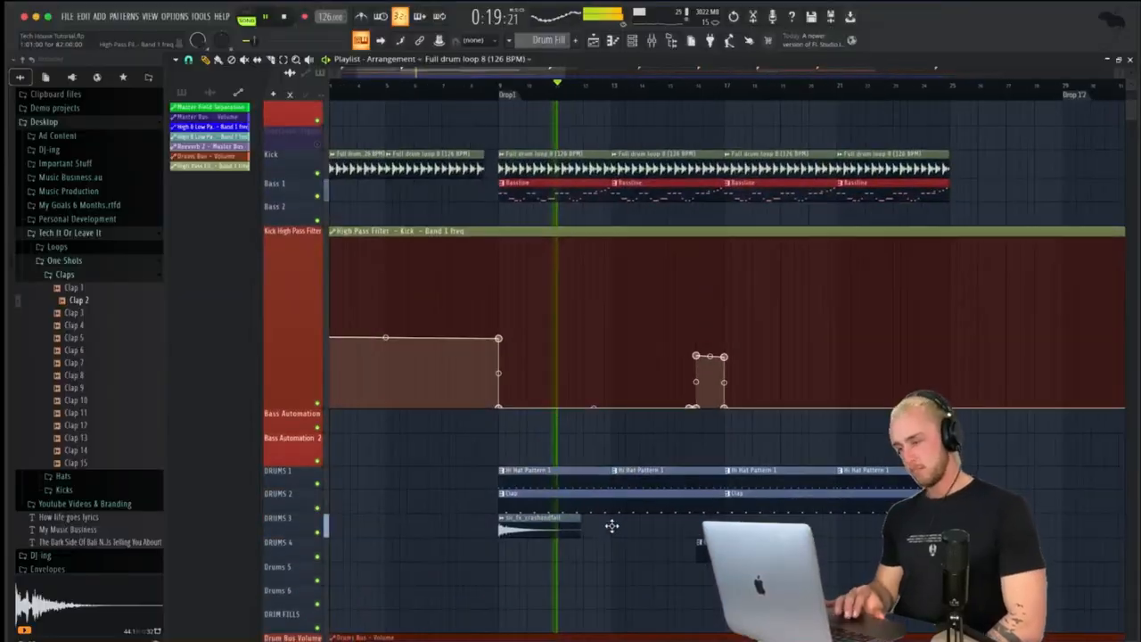
scroll(612, 526, "down", 2)
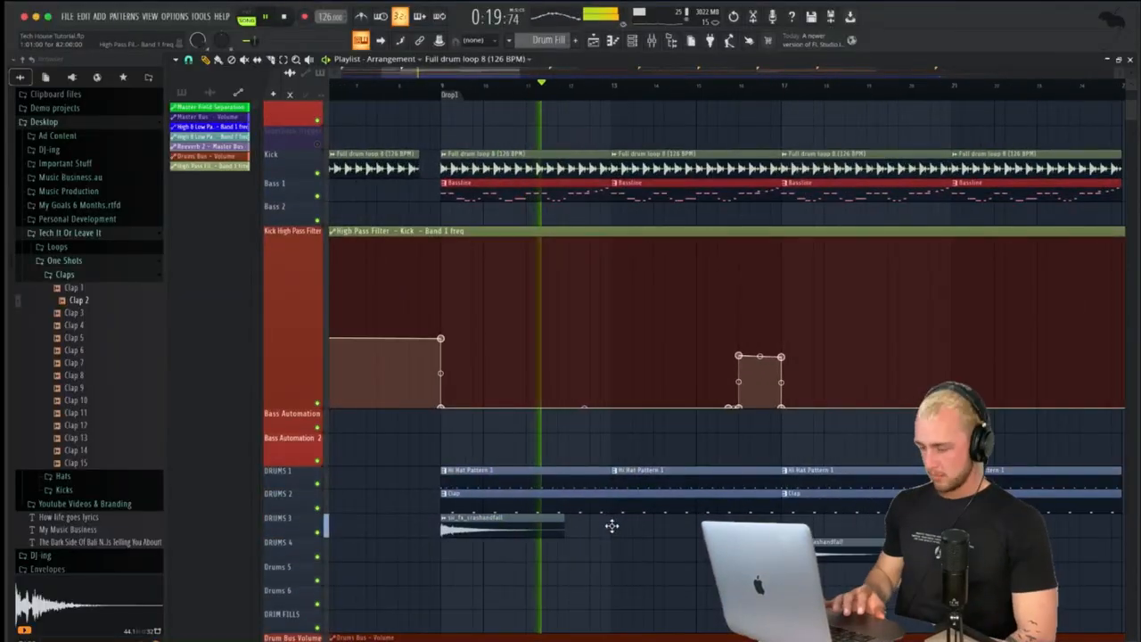
scroll(611, 526, "up", 3)
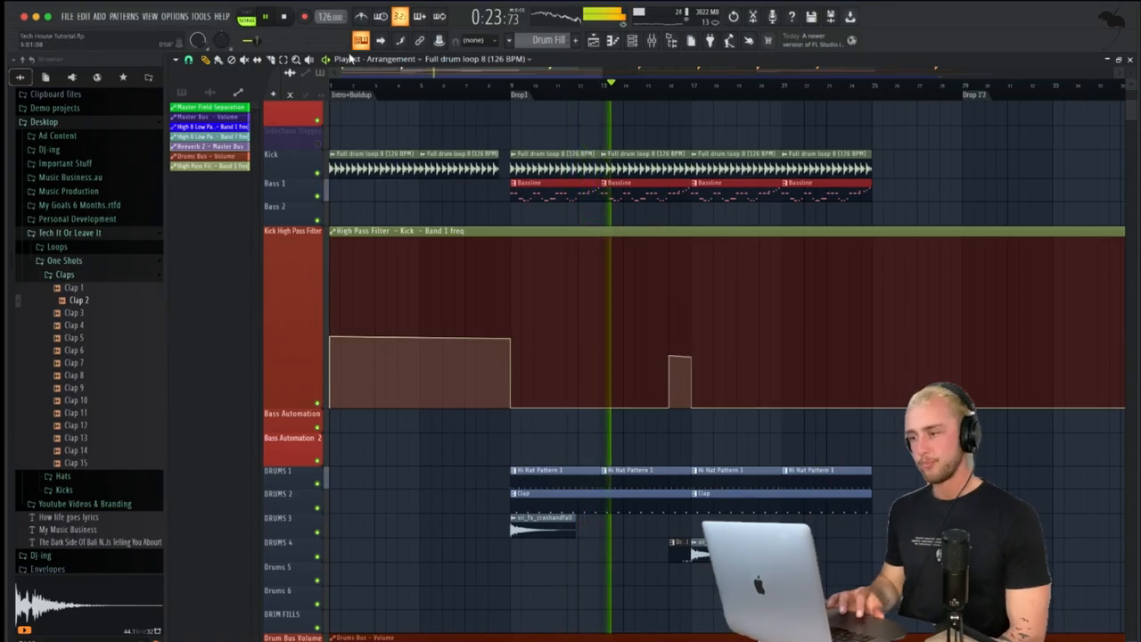
scroll(601, 208, "up", 5)
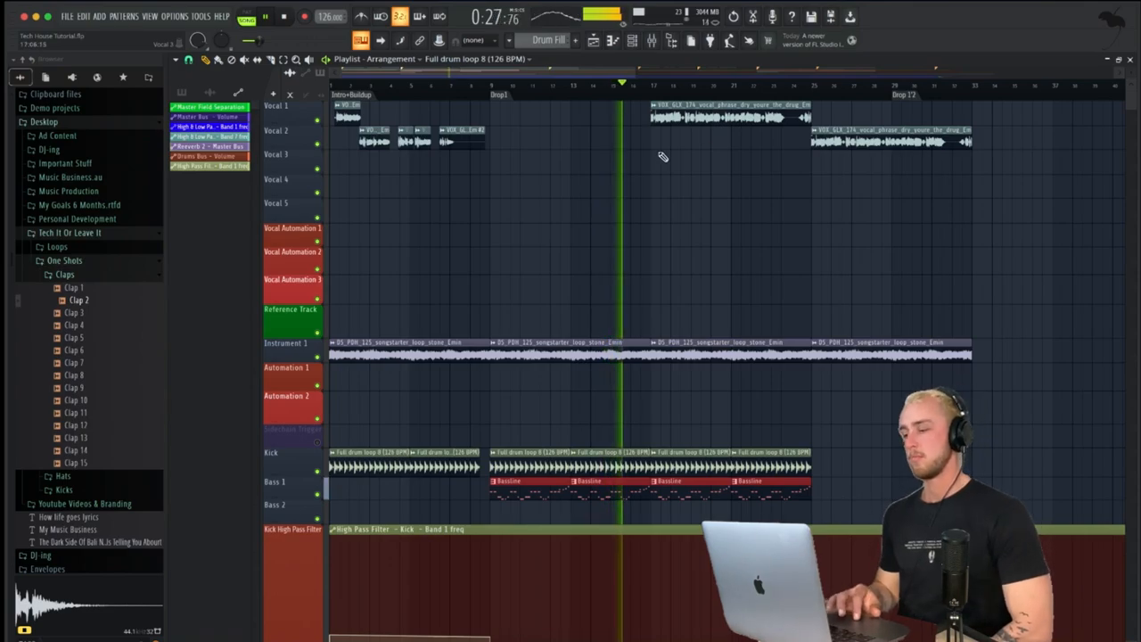
scroll(663, 157, "down", 5)
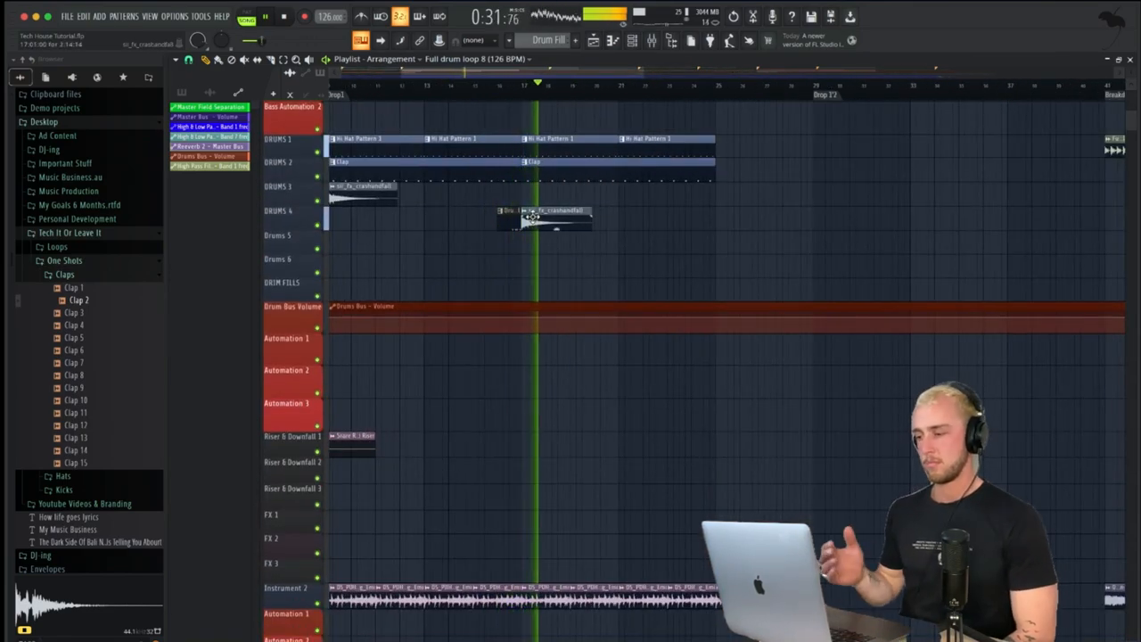
scroll(532, 216, "up", 6)
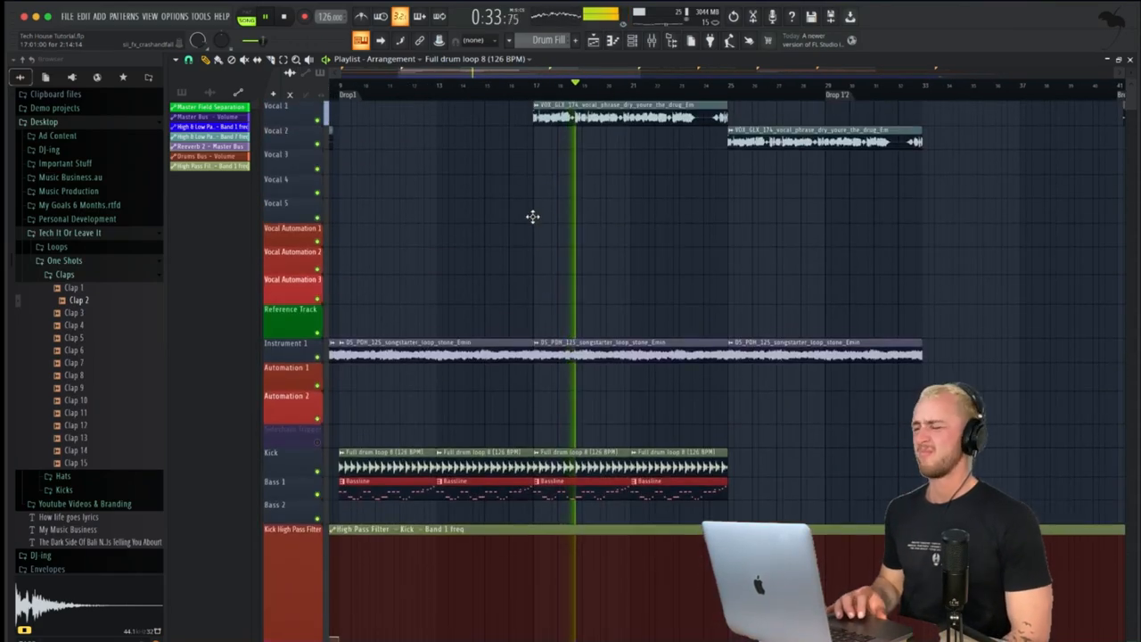
scroll(648, 275, "up", 3)
scroll(648, 275, "down", 3)
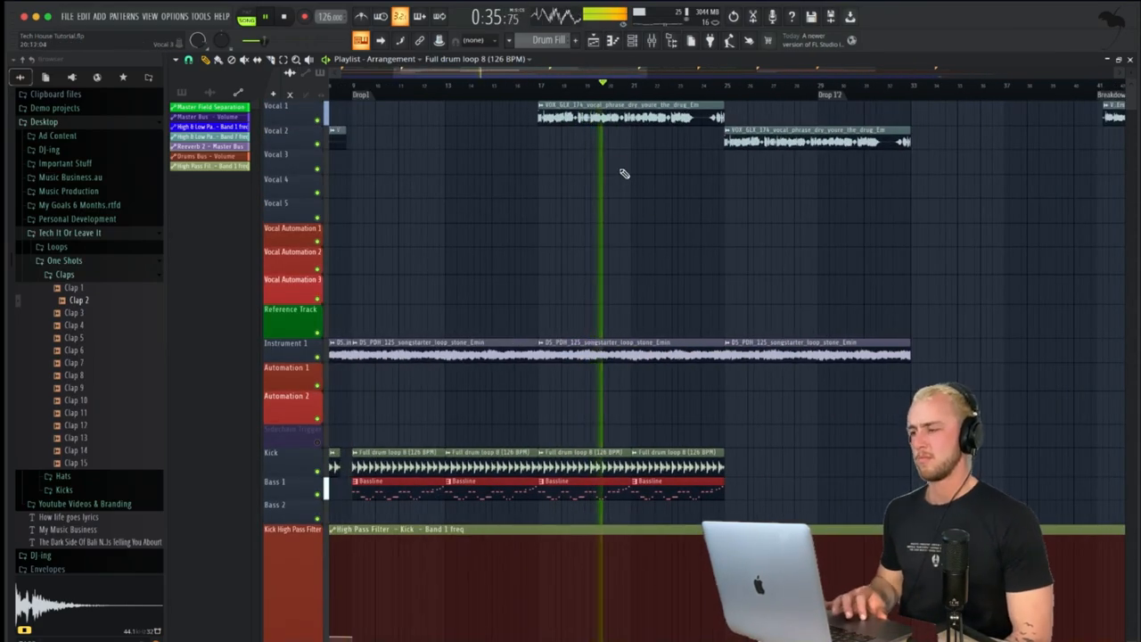